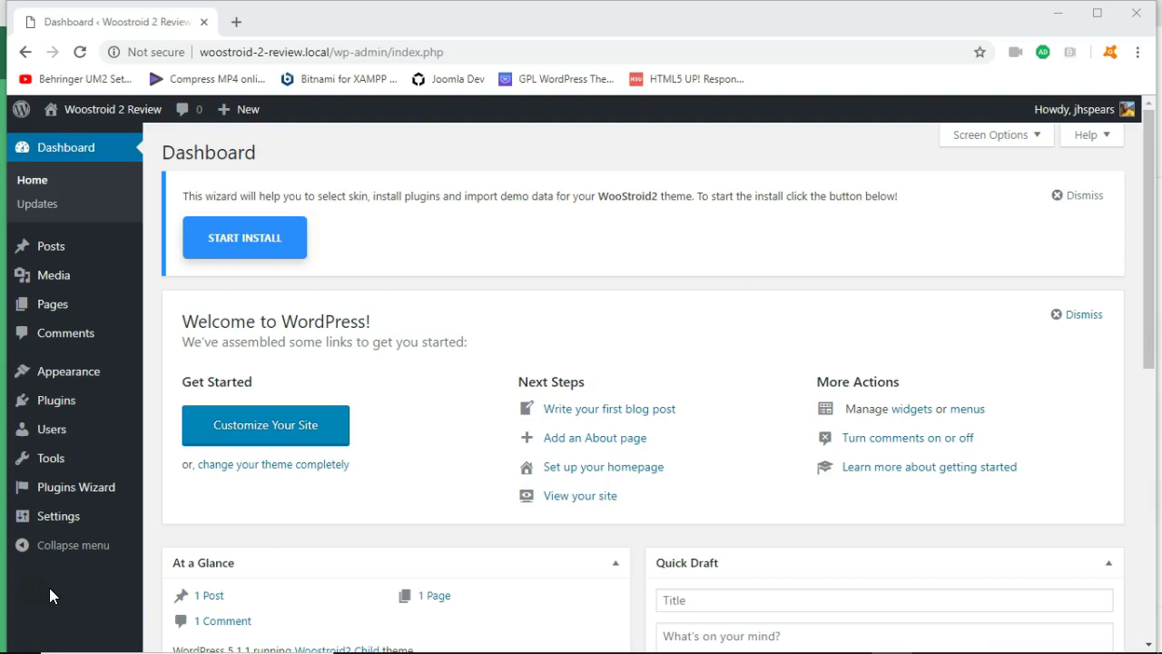
# - Launch the WooStroid2 Installation Wizard and pass its system check (PHP version, memory limit, execution time Ok)
pyautogui.click(236, 242)
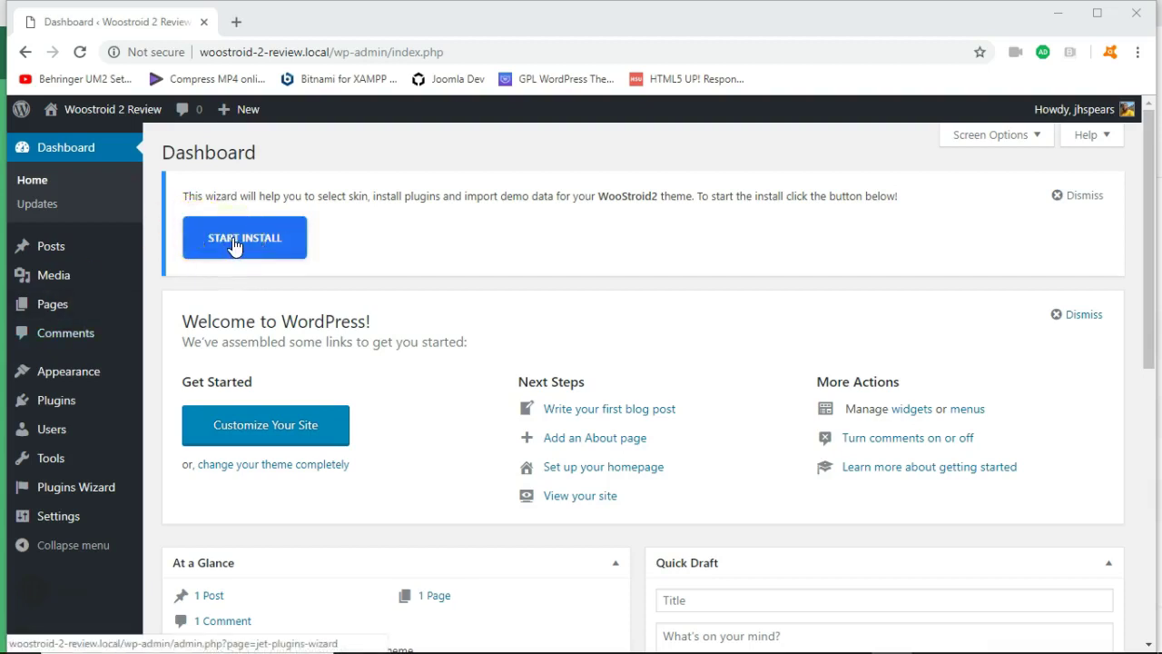
pyautogui.click(234, 244)
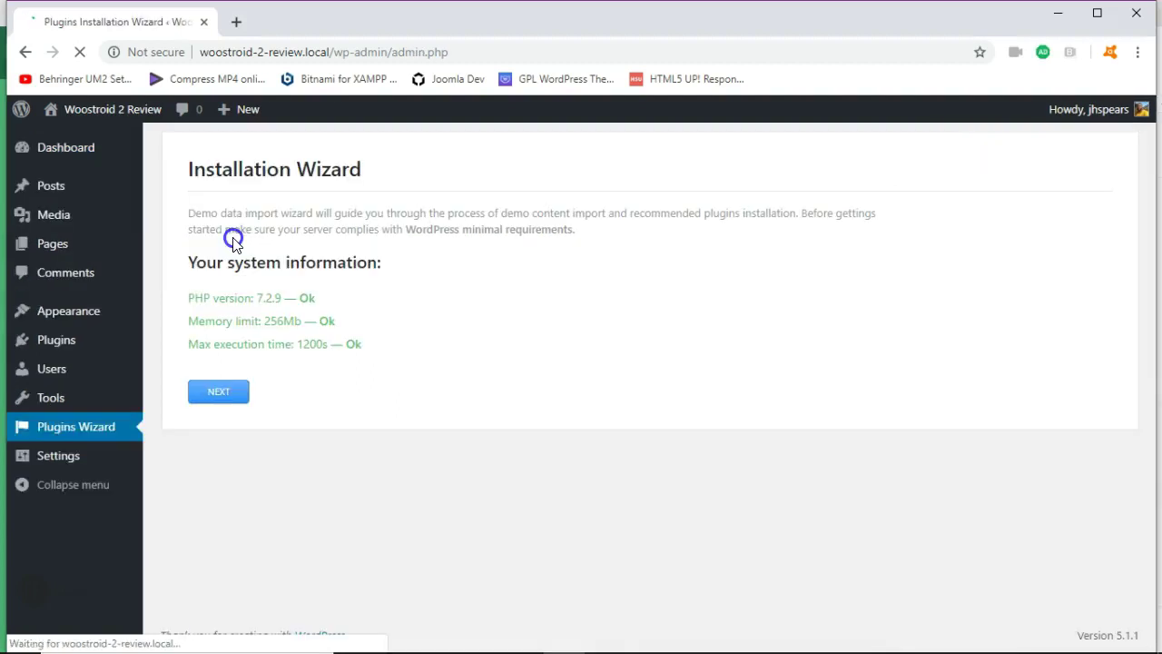
pyautogui.click(274, 305)
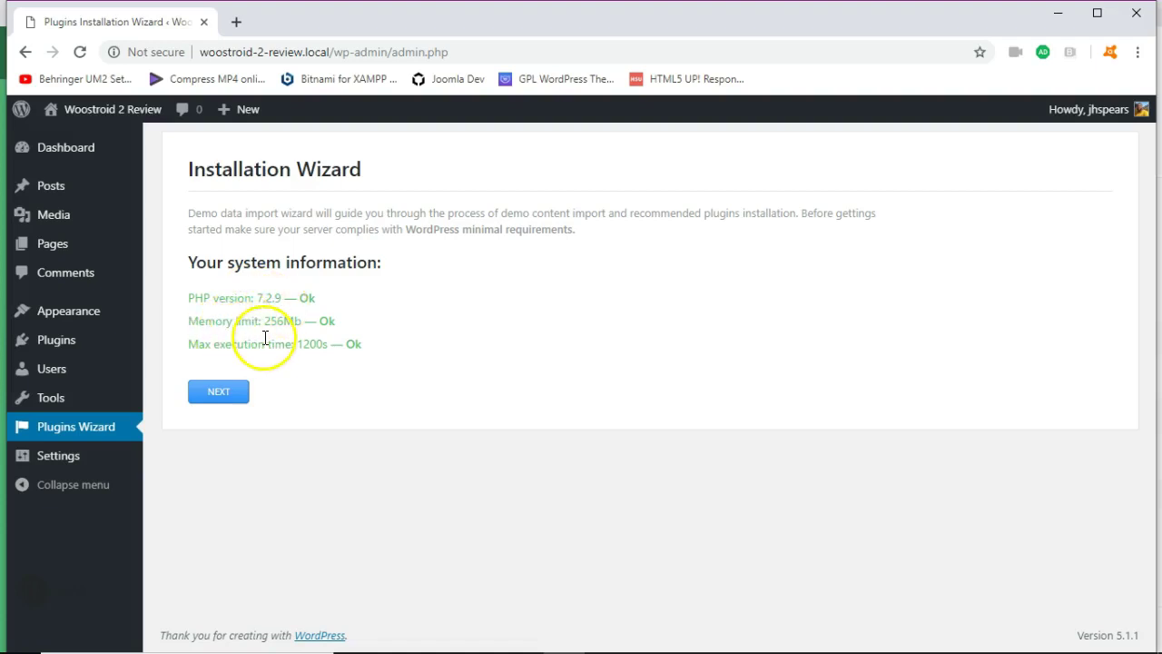
pyautogui.click(268, 345)
# - Continue to skin selection and browse the skins, from WooStroid2 Full content down to Tools and back
pyautogui.click(219, 391)
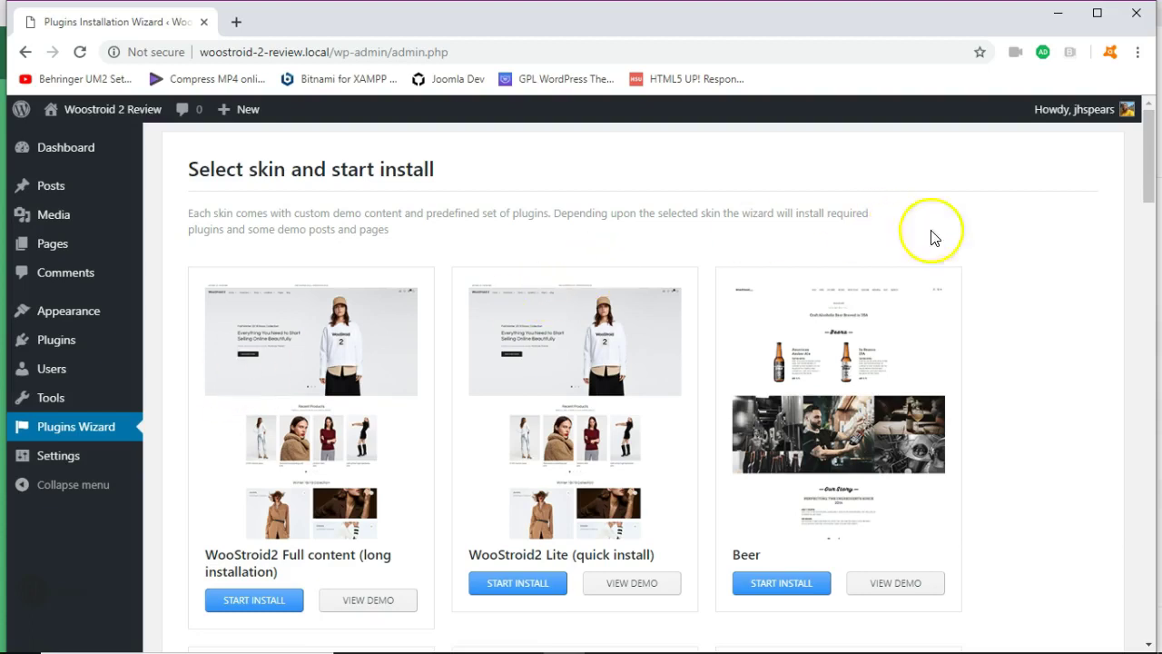
pyautogui.moveTo(1149, 182); pyautogui.dragTo(1158, 248)
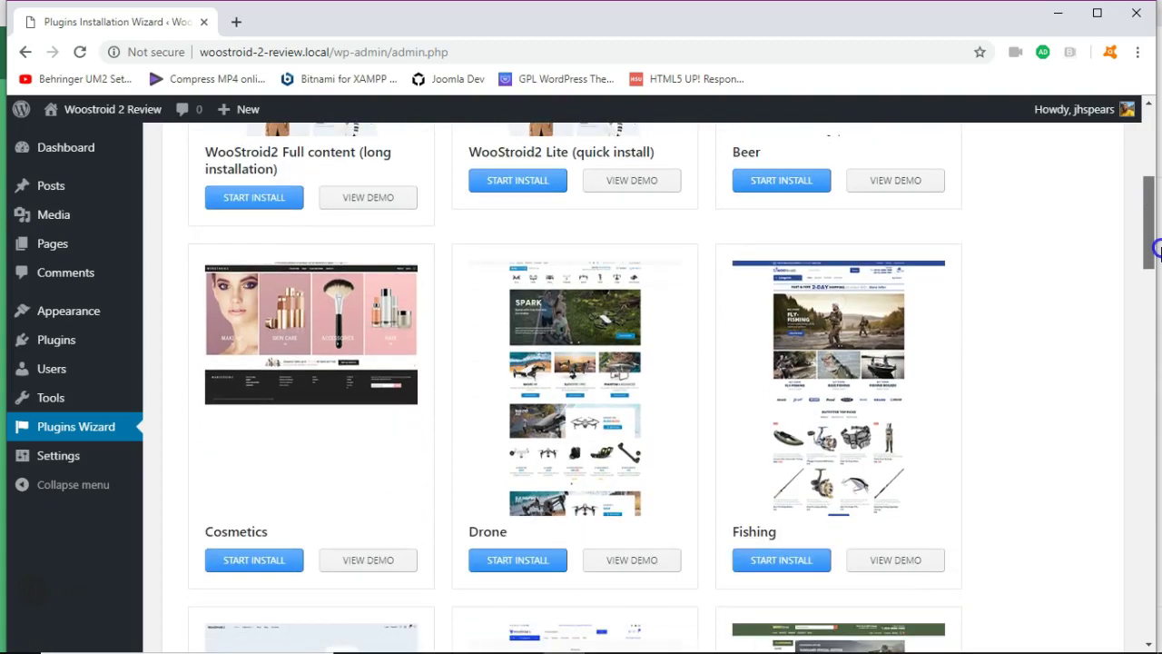
pyautogui.moveTo(1157, 247); pyautogui.dragTo(1158, 443)
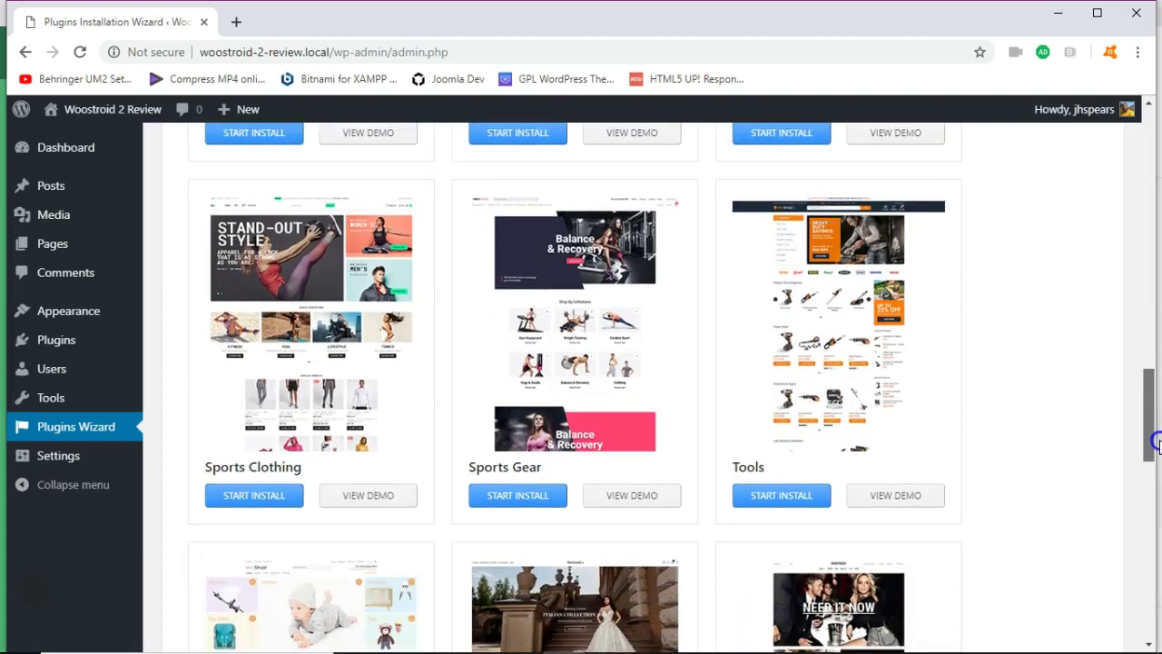
pyautogui.moveTo(1158, 444); pyautogui.dragTo(1151, 212)
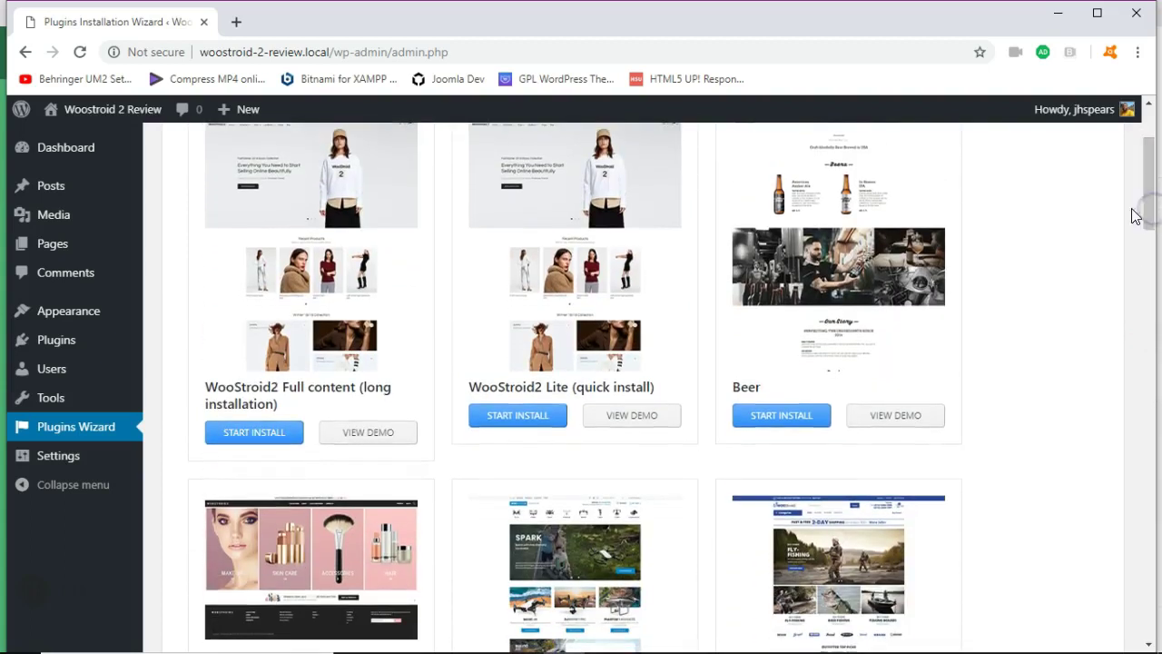
# - Install the WooStroid2 Full content skin's plugins, adding JetReviews For Elementor from Extra Plugins
pyautogui.click(243, 437)
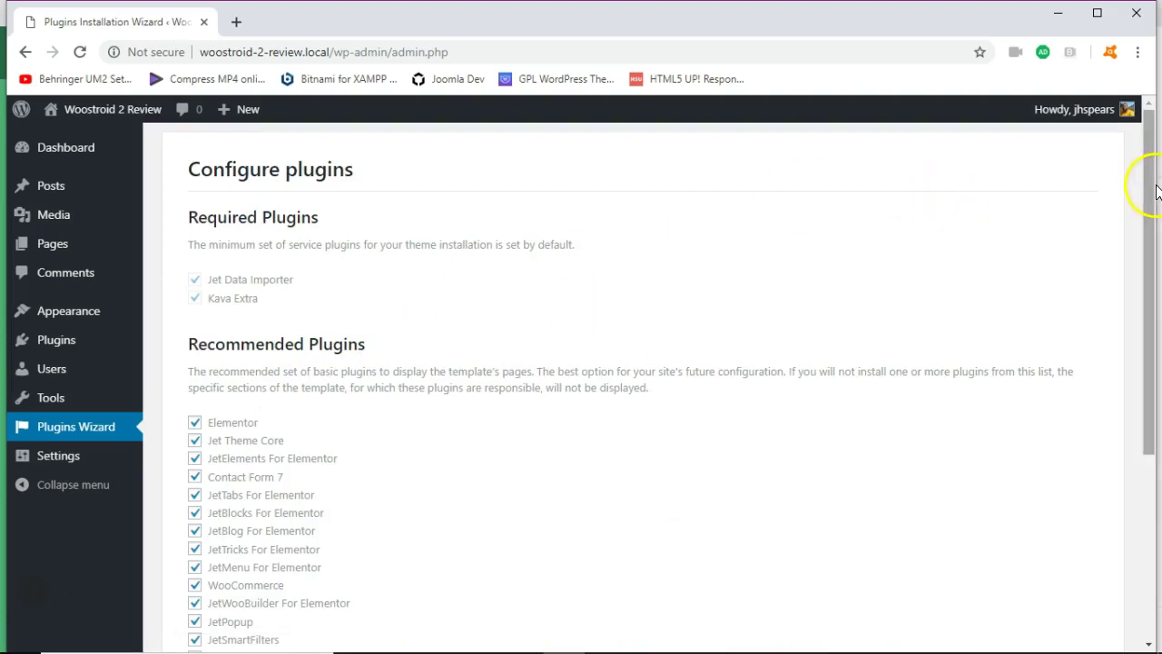
pyautogui.moveTo(1149, 189); pyautogui.dragTo(1149, 215)
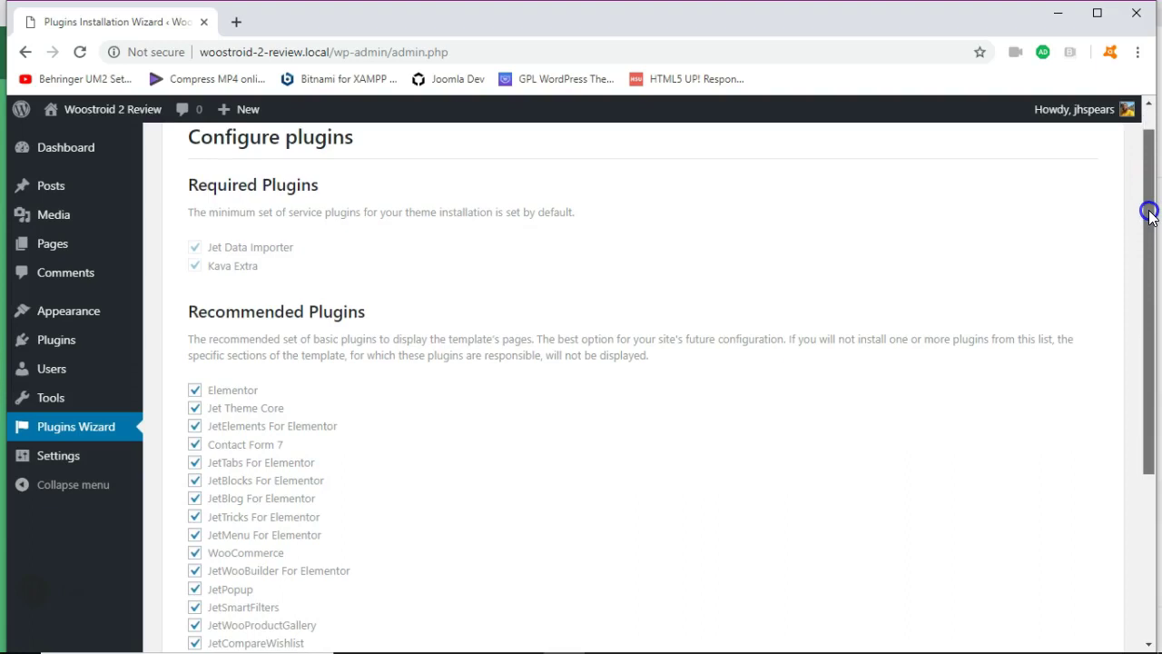
pyautogui.moveTo(1149, 215); pyautogui.dragTo(1156, 359)
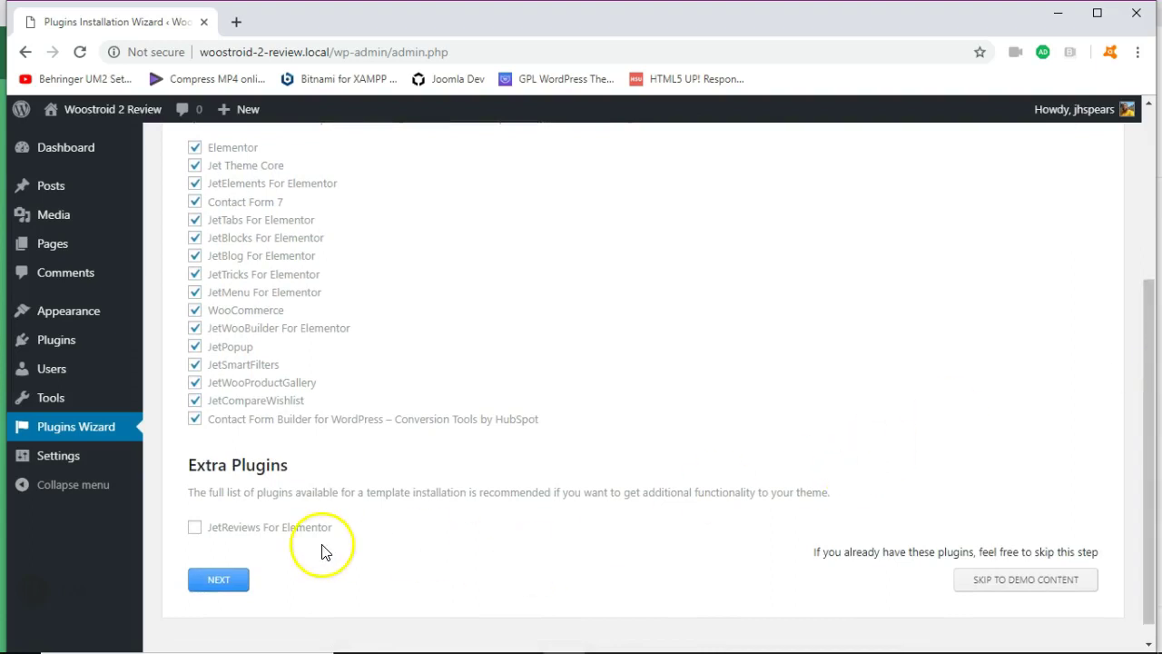
pyautogui.click(194, 526)
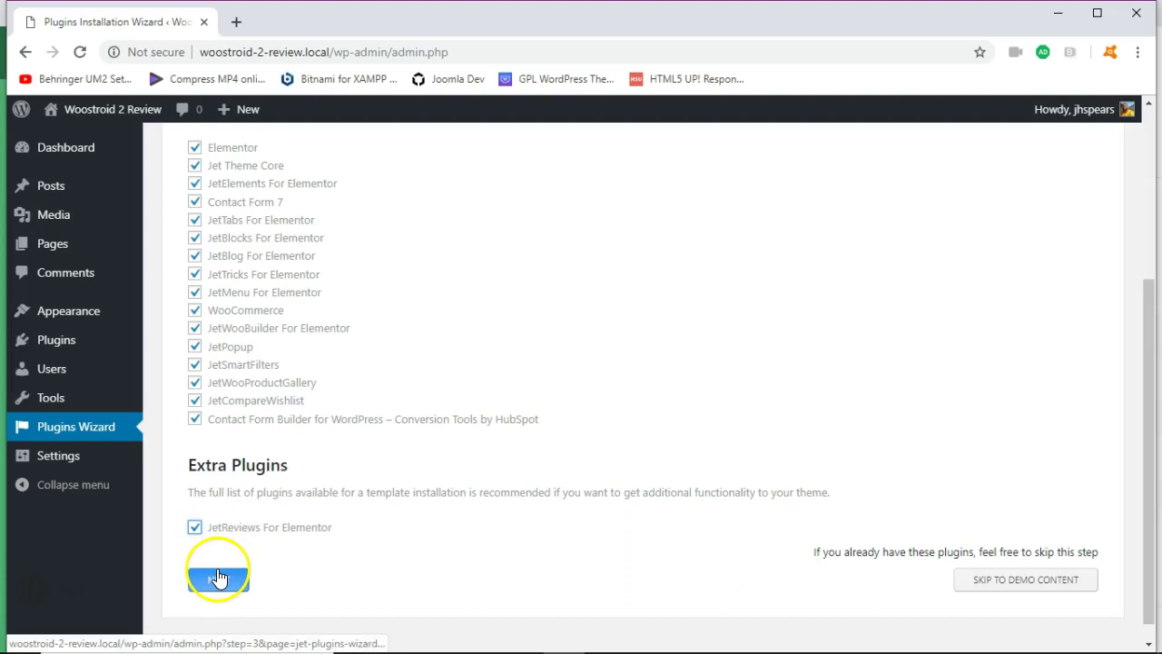
pyautogui.click(218, 577)
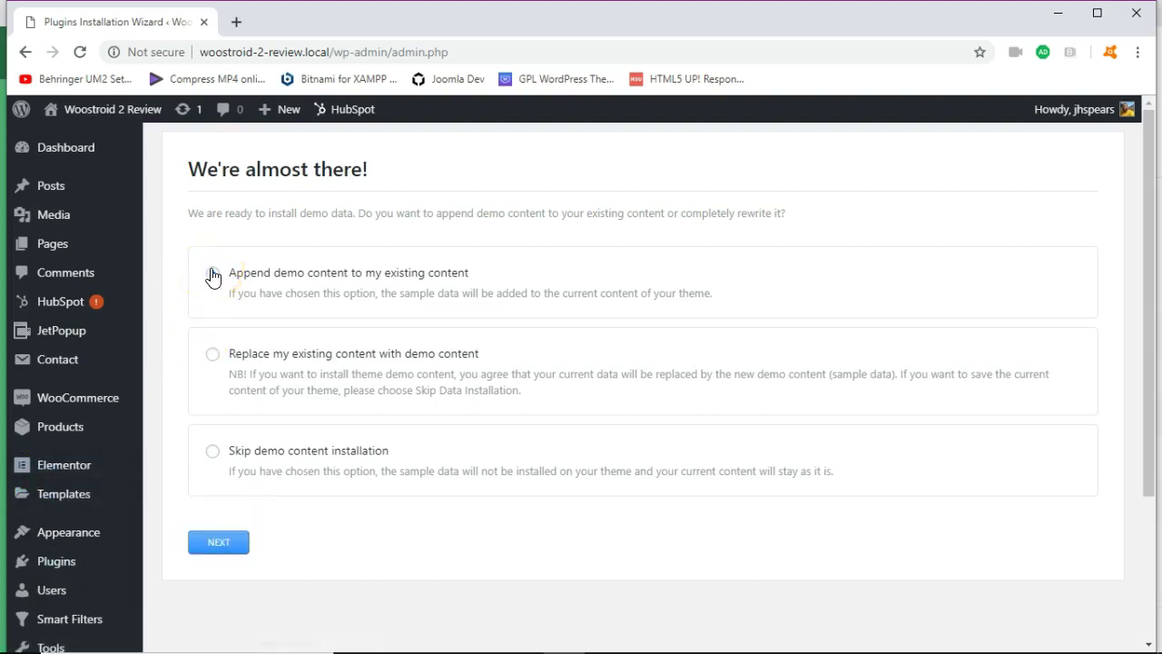
# - Import the demo content, choosing to replace the site's existing content
pyautogui.click(213, 274)
pyautogui.moveTo(219, 425); pyautogui.dragTo(216, 448)
pyautogui.click(213, 353)
pyautogui.click(223, 543)
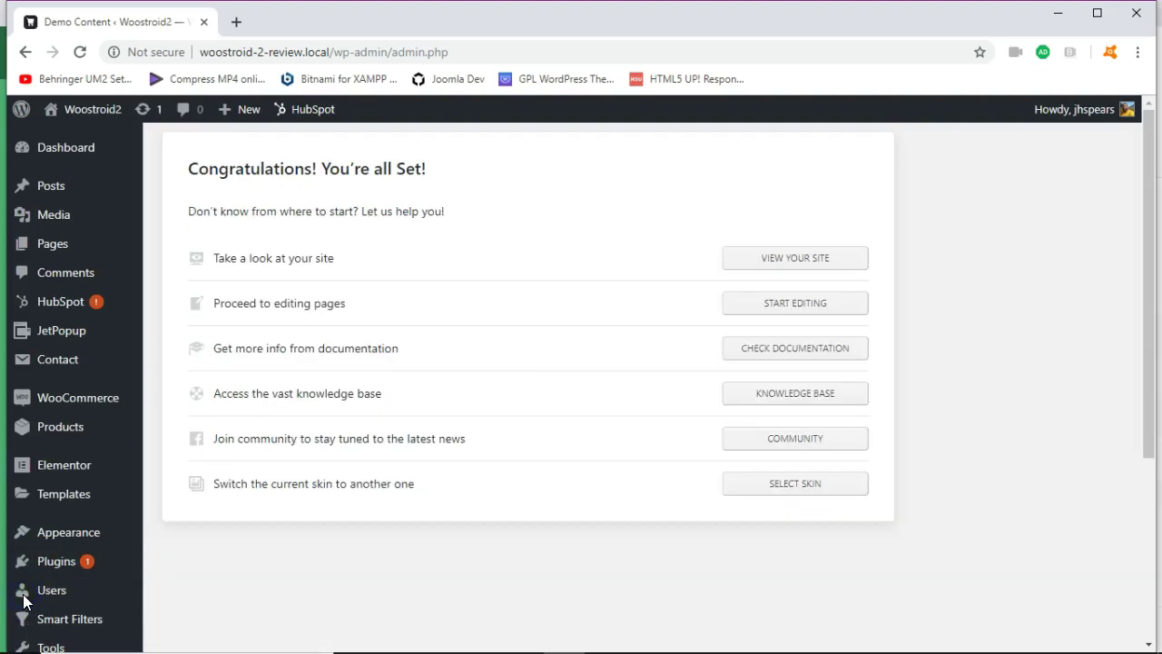
# - Visit the live WooStroid 2 storefront and scroll down to the Stretch t-shirt at £25.00
pyautogui.click(776, 258)
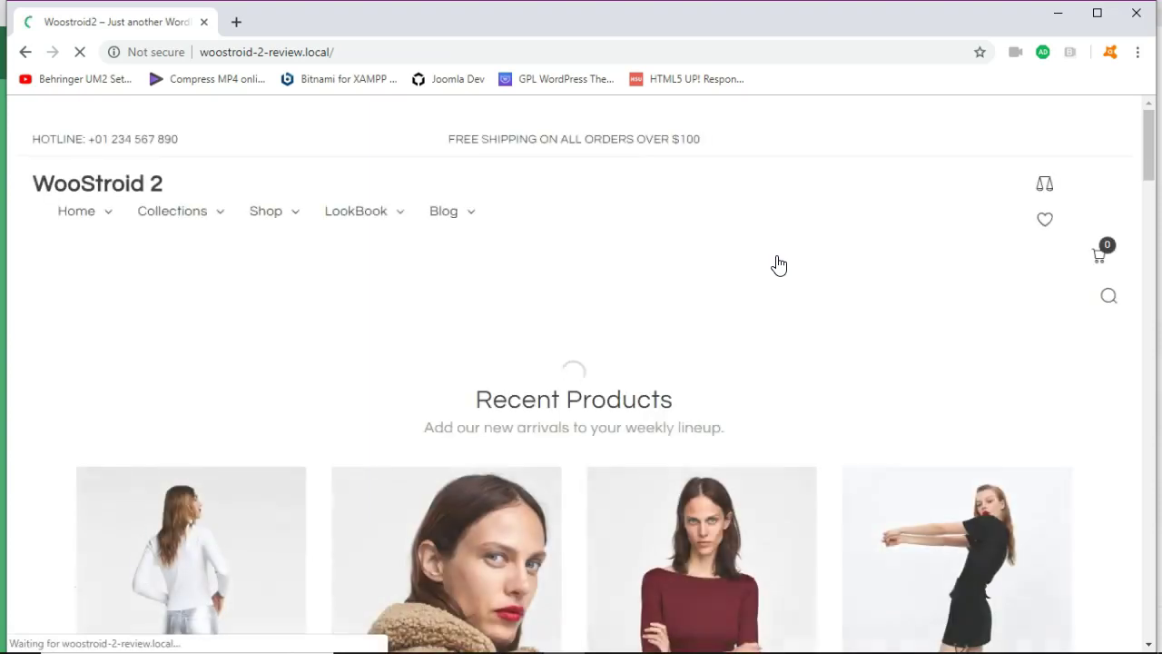
pyautogui.click(757, 257)
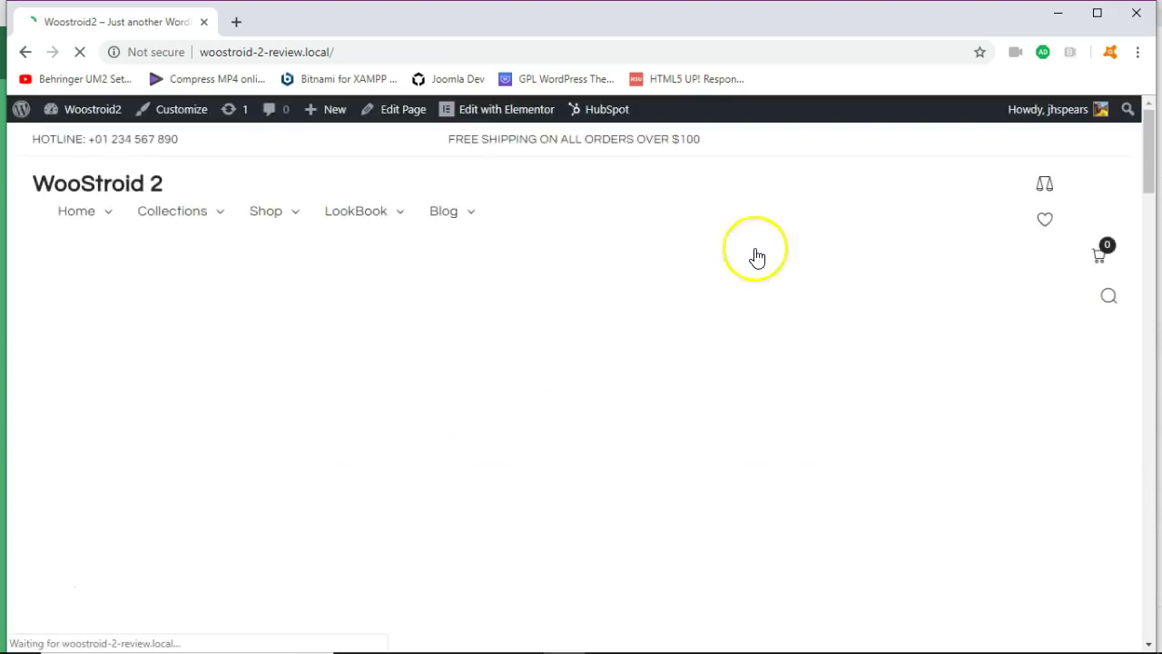
pyautogui.moveTo(1071, 114)
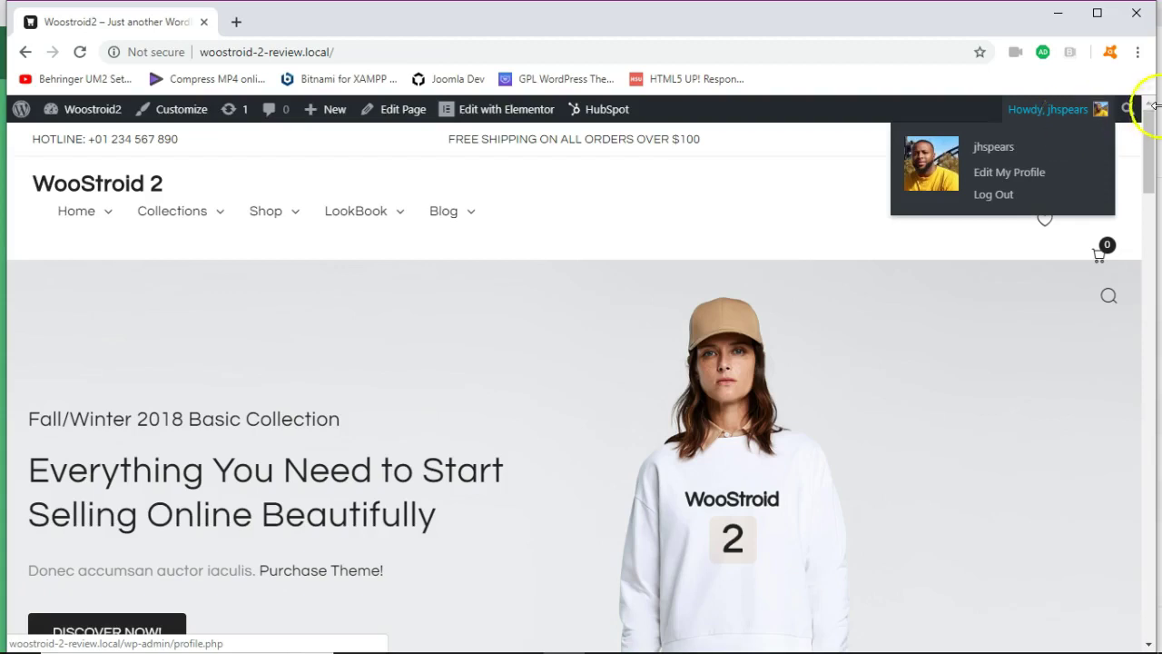
pyautogui.moveTo(1149, 157); pyautogui.dragTo(1159, 447)
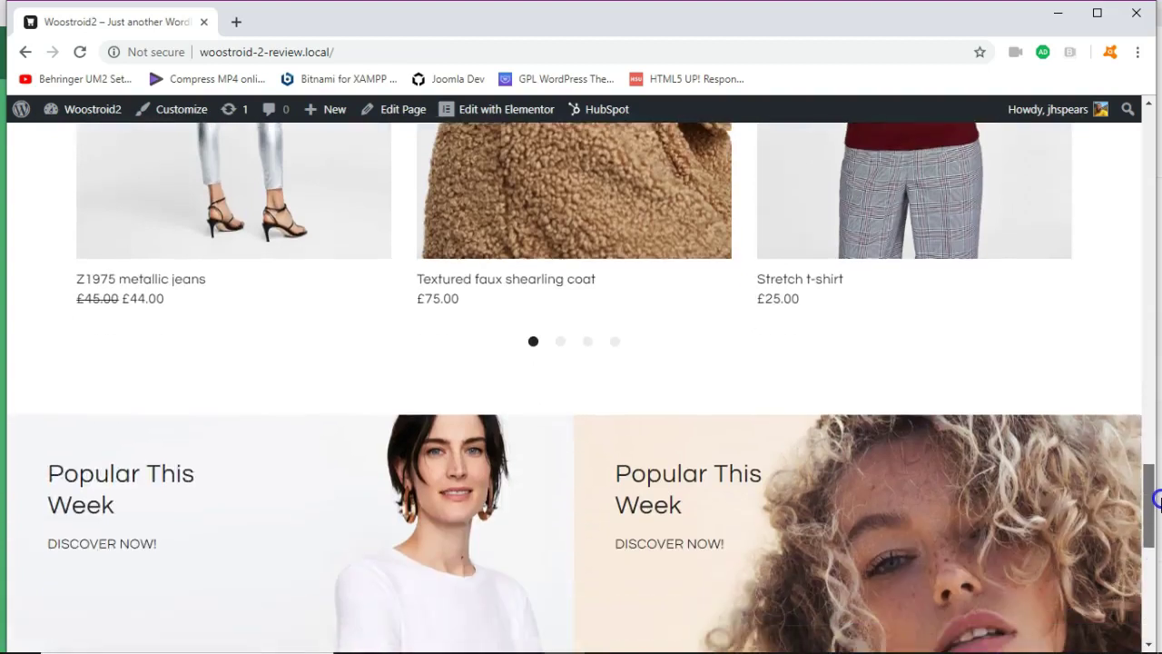
pyautogui.moveTo(1155, 498)
pyautogui.mouseDown()
pyautogui.moveTo(1157, 592)
pyautogui.moveTo(1154, 487)
pyautogui.mouseUp()
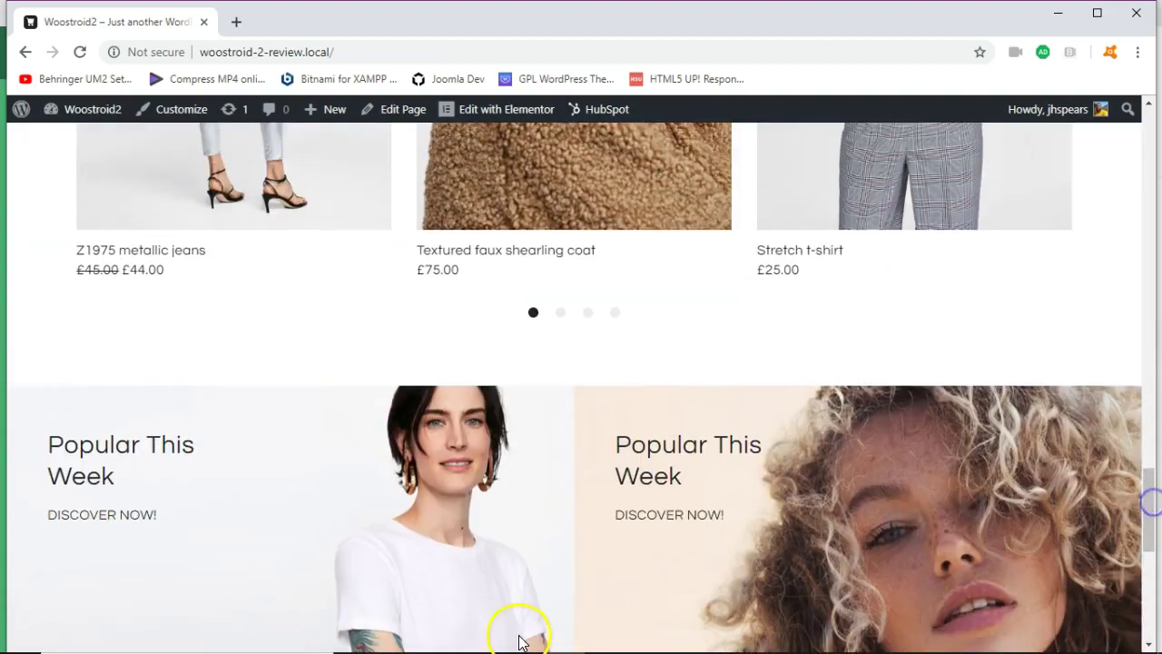
pyautogui.click(703, 487)
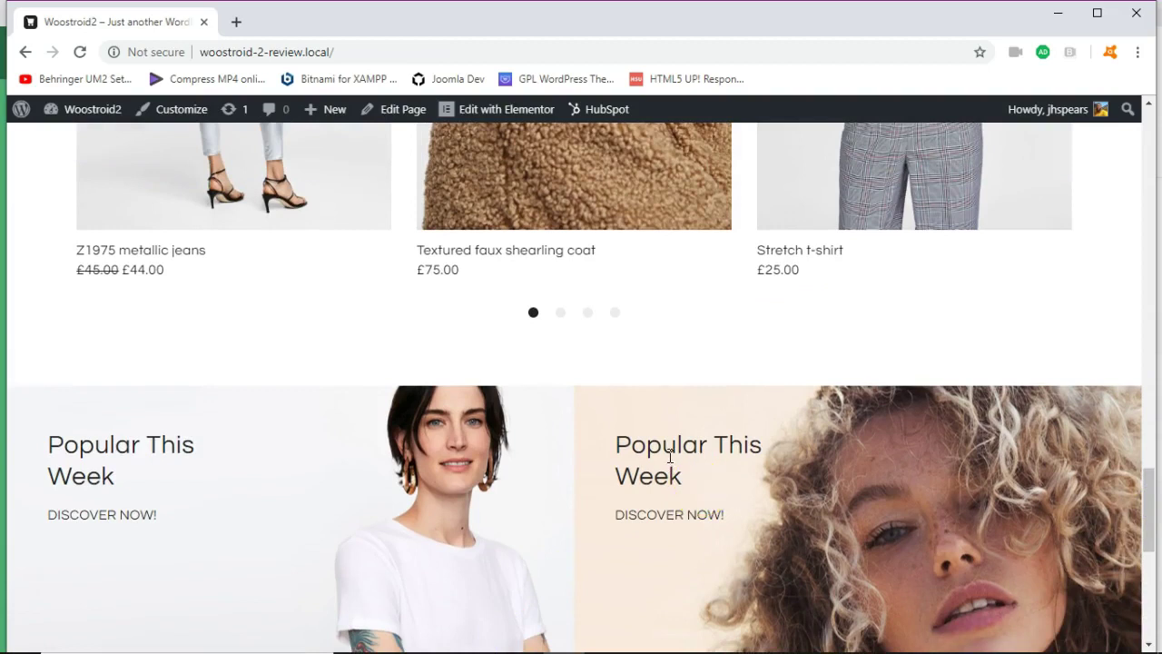
pyautogui.moveTo(1154, 500); pyautogui.dragTo(1150, 452)
# - Open the Stretch t-shirt product page at £25.00, scroll through it, and go to Edit product
pyautogui.click(931, 418)
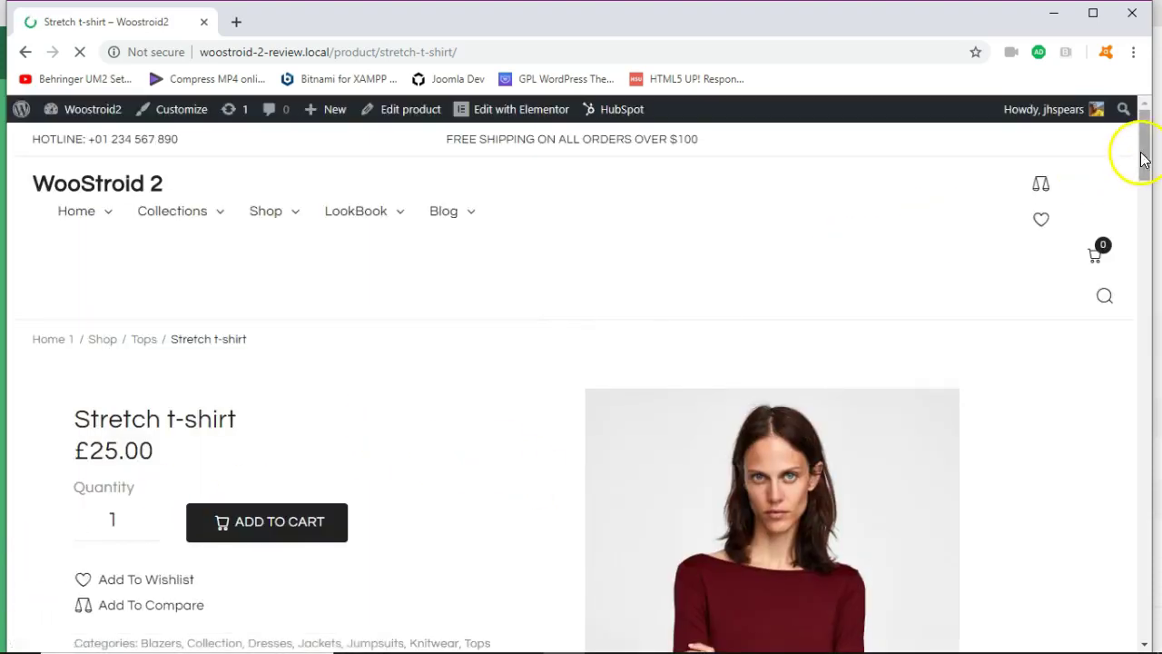
pyautogui.moveTo(1146, 150); pyautogui.dragTo(1149, 188)
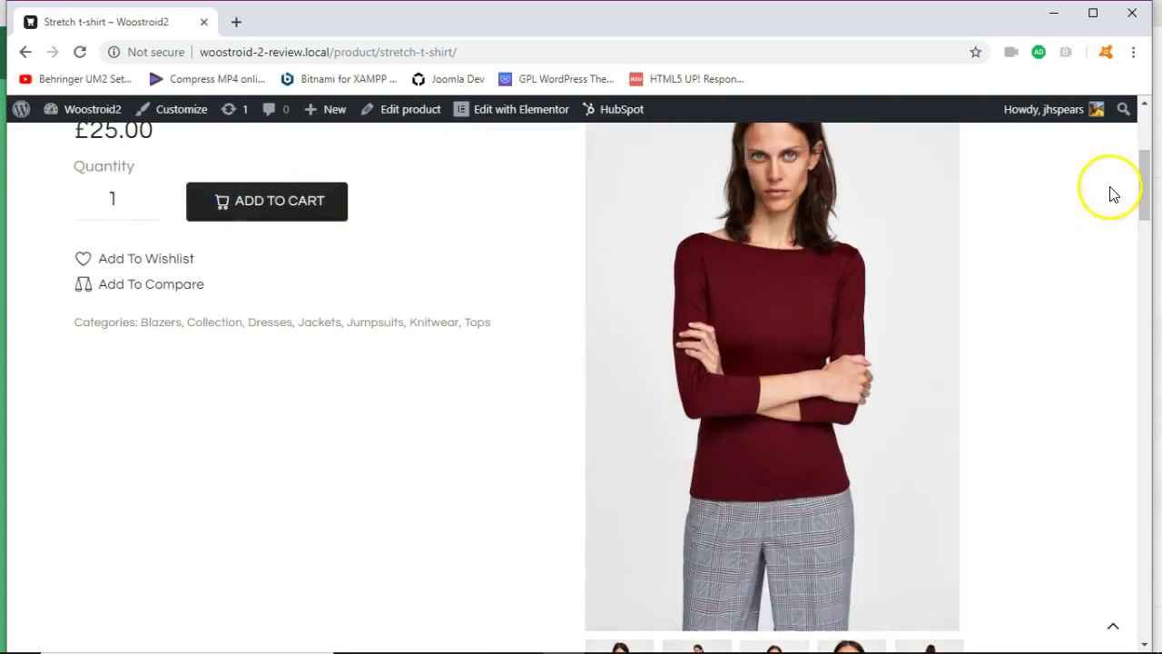
pyautogui.moveTo(1146, 182); pyautogui.dragTo(1151, 413)
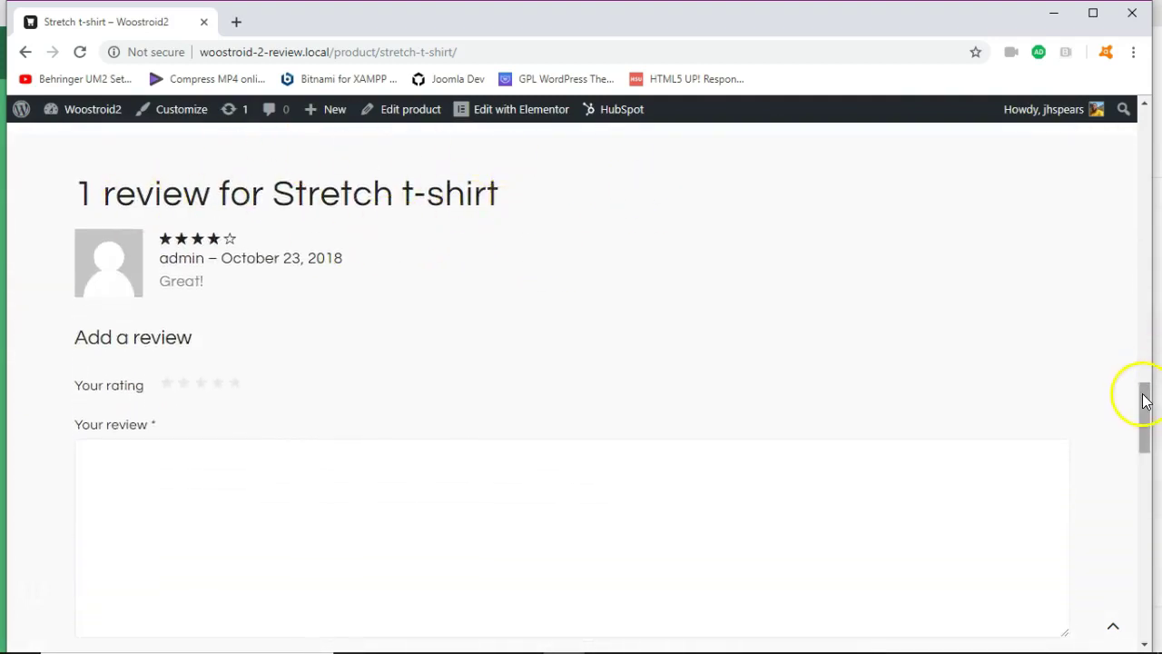
pyautogui.moveTo(1142, 394); pyautogui.dragTo(1157, 117)
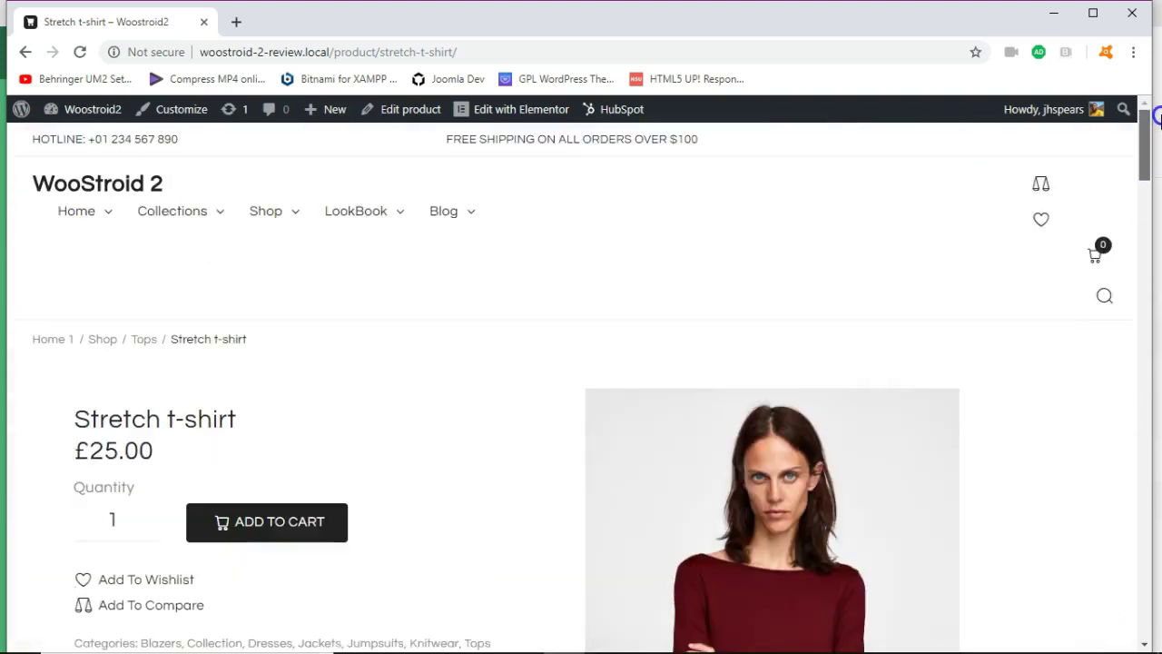
pyautogui.click(1144, 177)
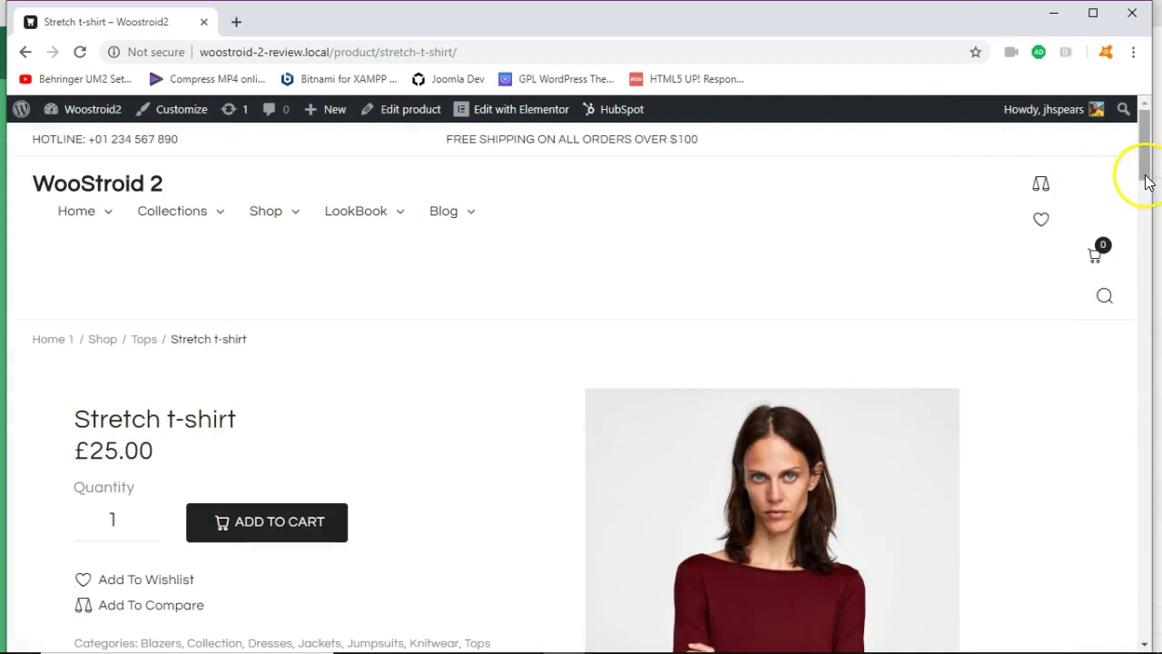
pyautogui.moveTo(1146, 177); pyautogui.dragTo(1127, 156)
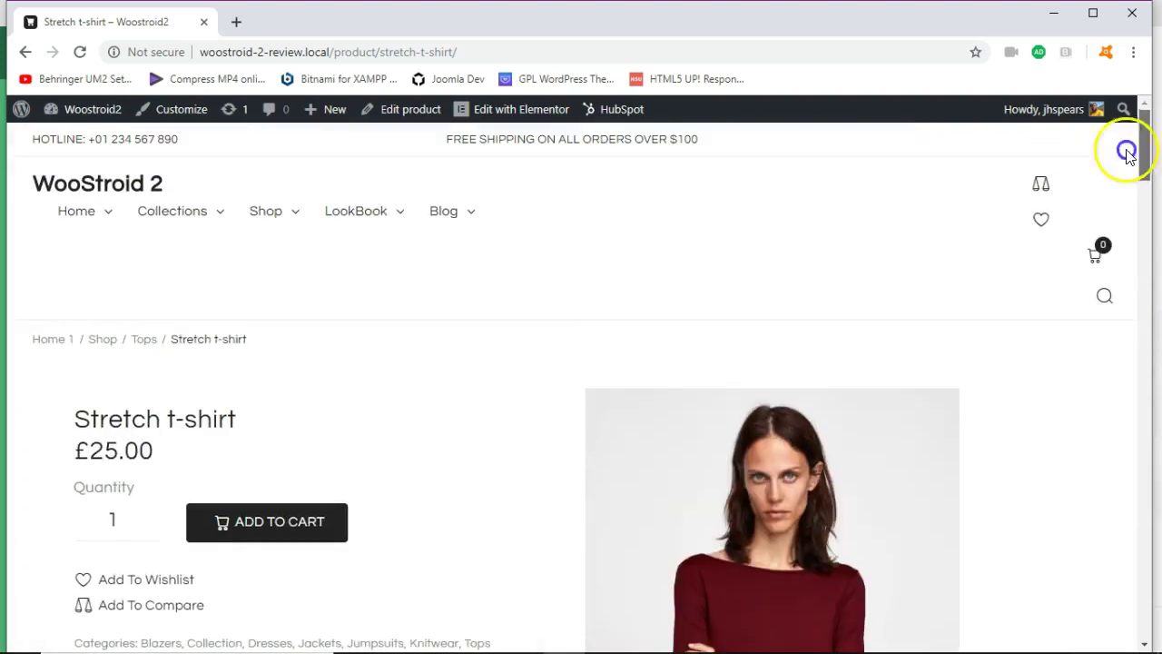
pyautogui.click(434, 111)
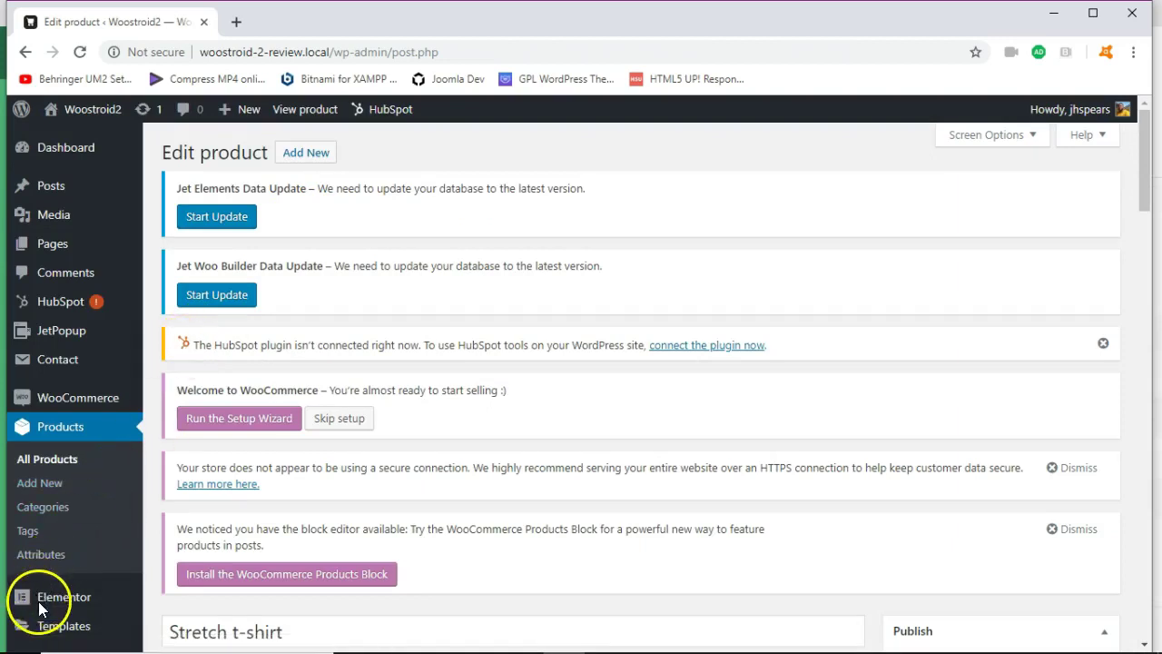
pyautogui.hotkey('alt', 'Left')
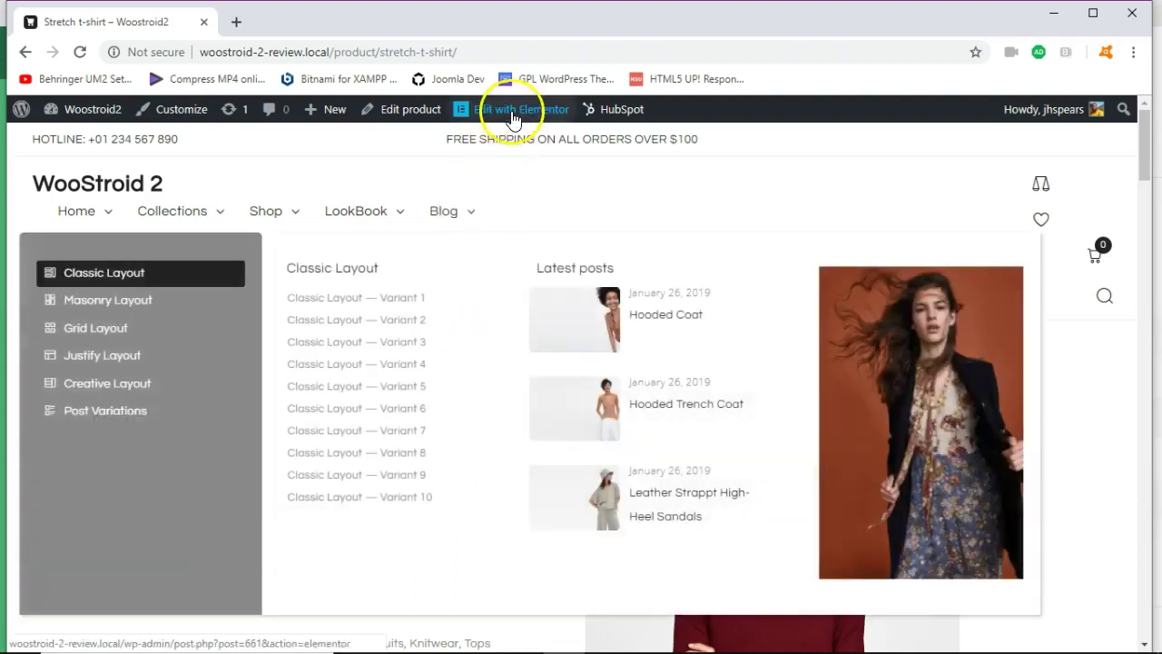
# - Open the Stretch t-shirt in Elementor and dismiss the Flexbox changes notice
pyautogui.moveTo(513, 116)
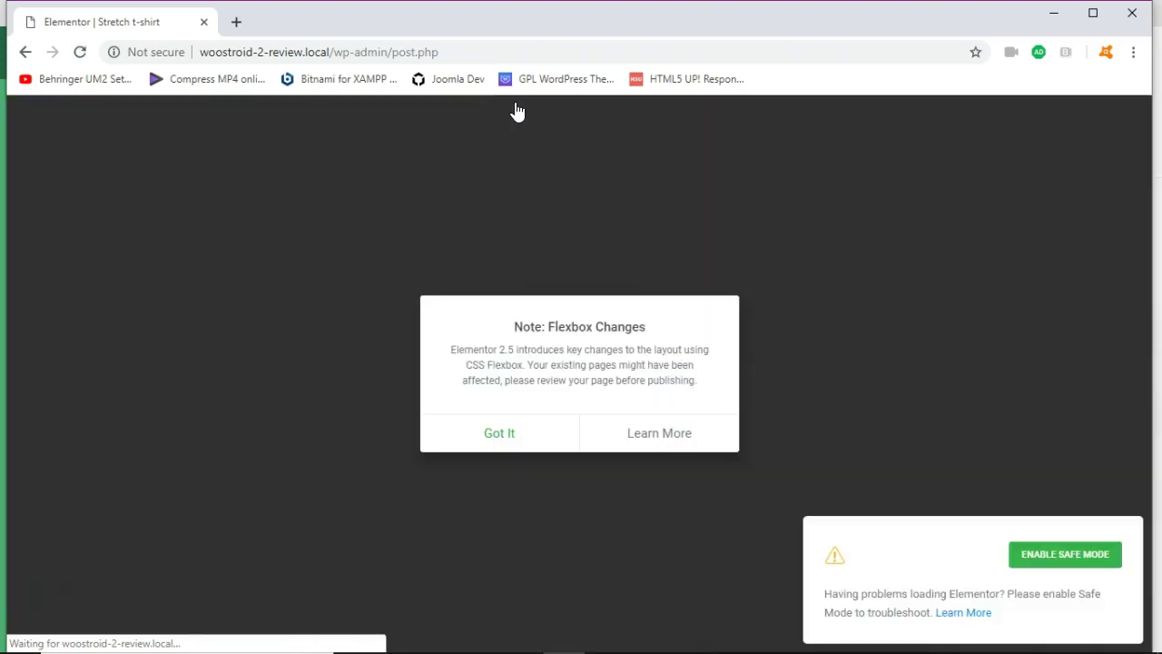
pyautogui.click(525, 434)
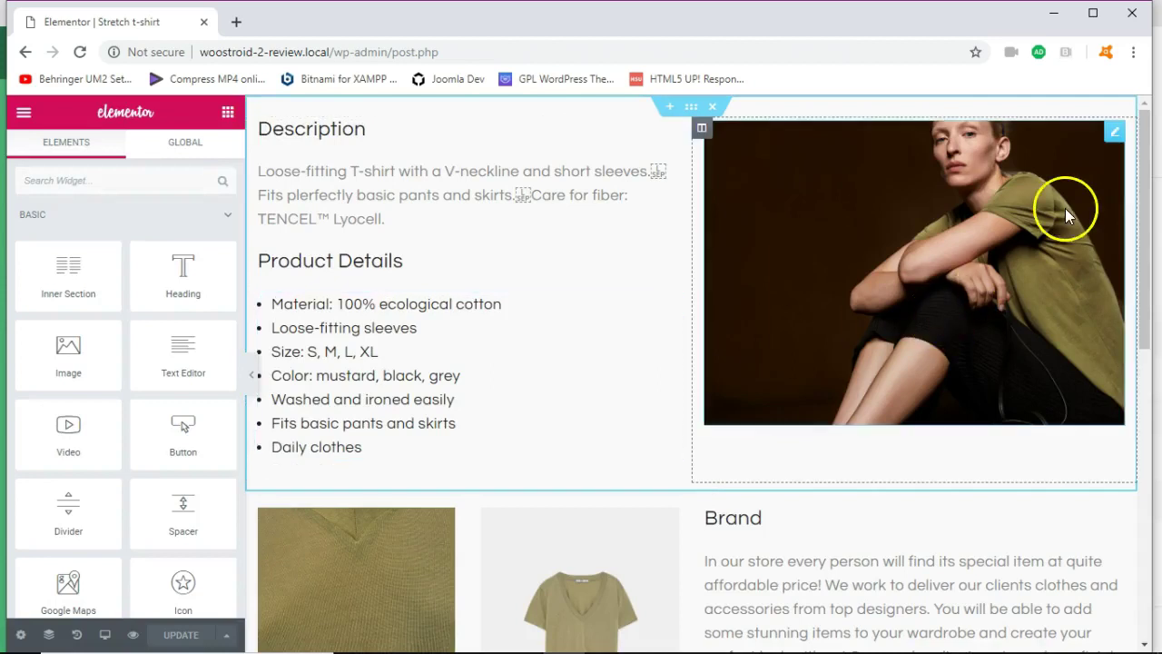
pyautogui.moveTo(1147, 168); pyautogui.dragTo(1046, 123)
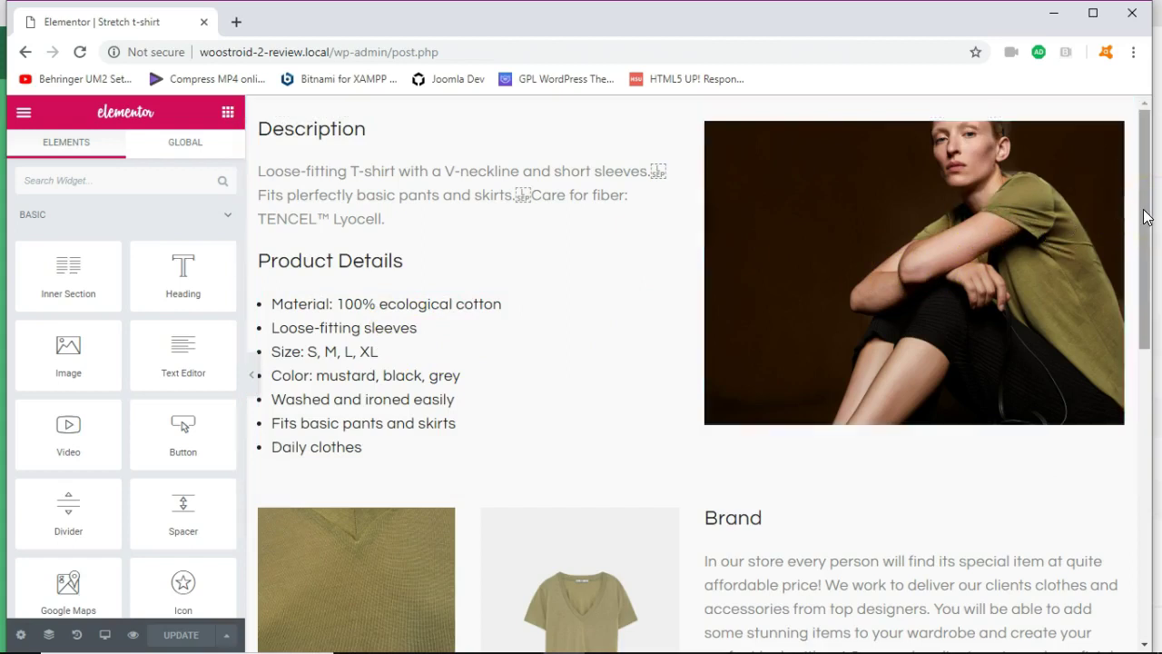
pyautogui.moveTo(1147, 216); pyautogui.dragTo(1158, 522)
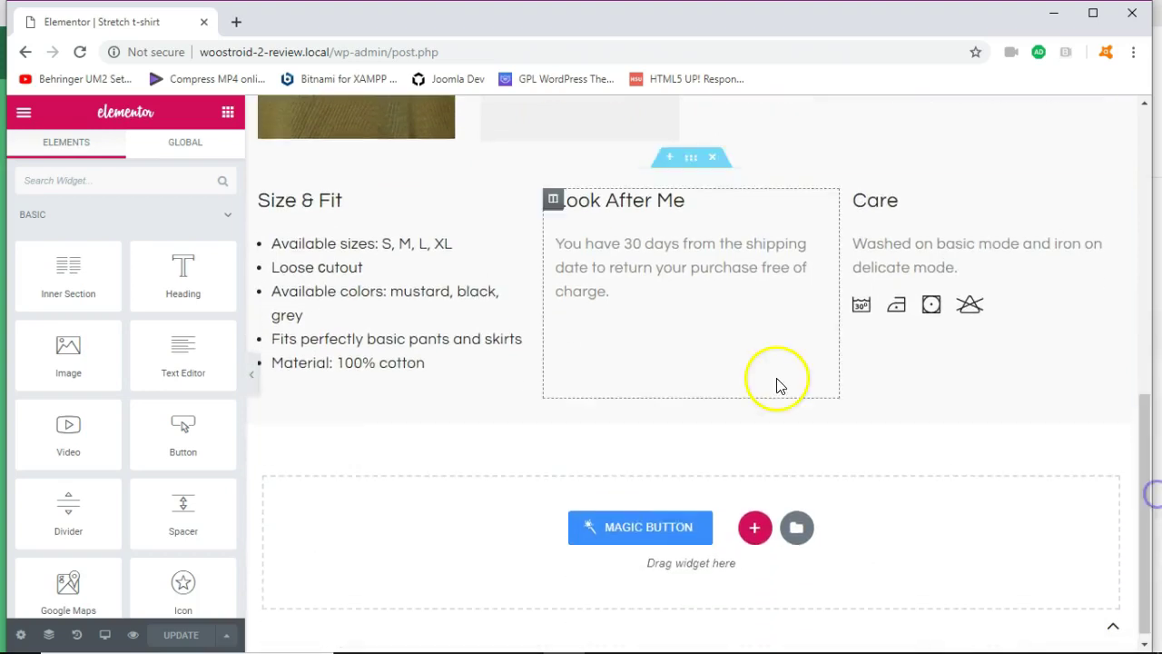
# - Select the Size & Fit text block, then move on to the Basic asymmetrical t-shirt page
pyautogui.click(299, 334)
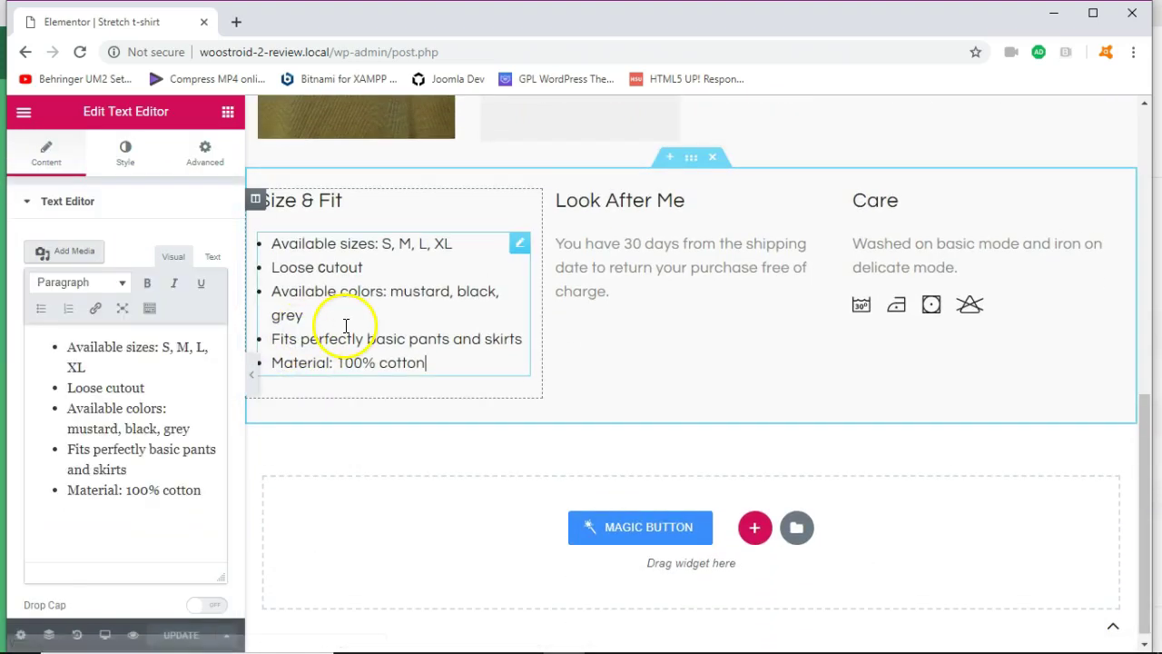
pyautogui.click(433, 353)
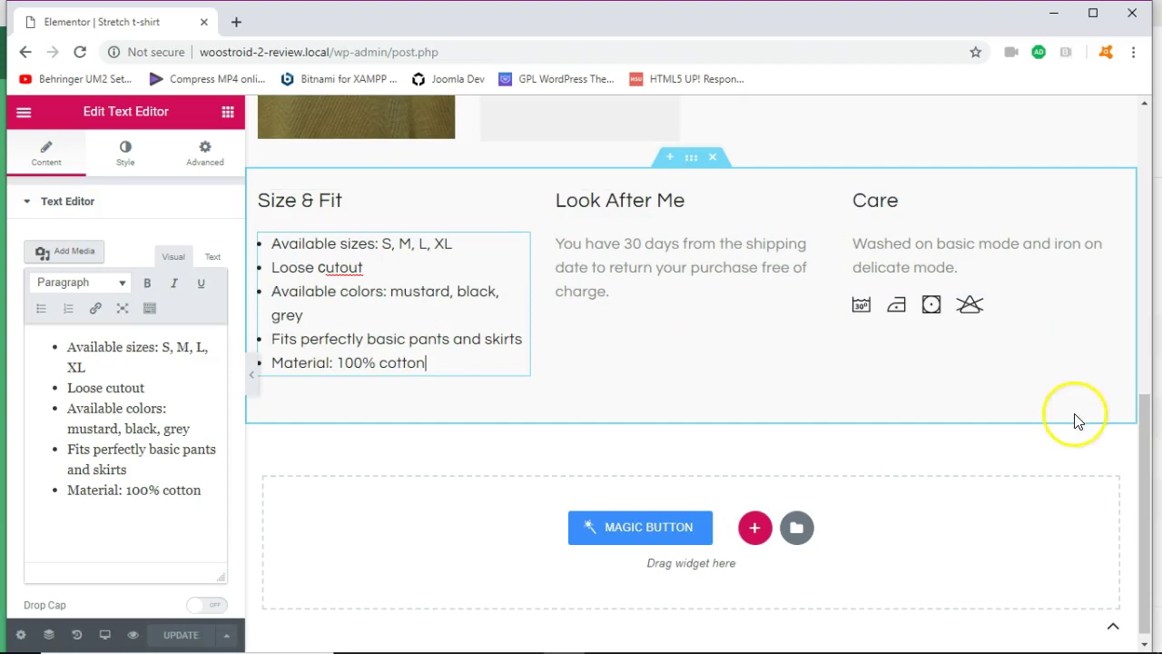
pyautogui.moveTo(1151, 439); pyautogui.dragTo(1158, 125)
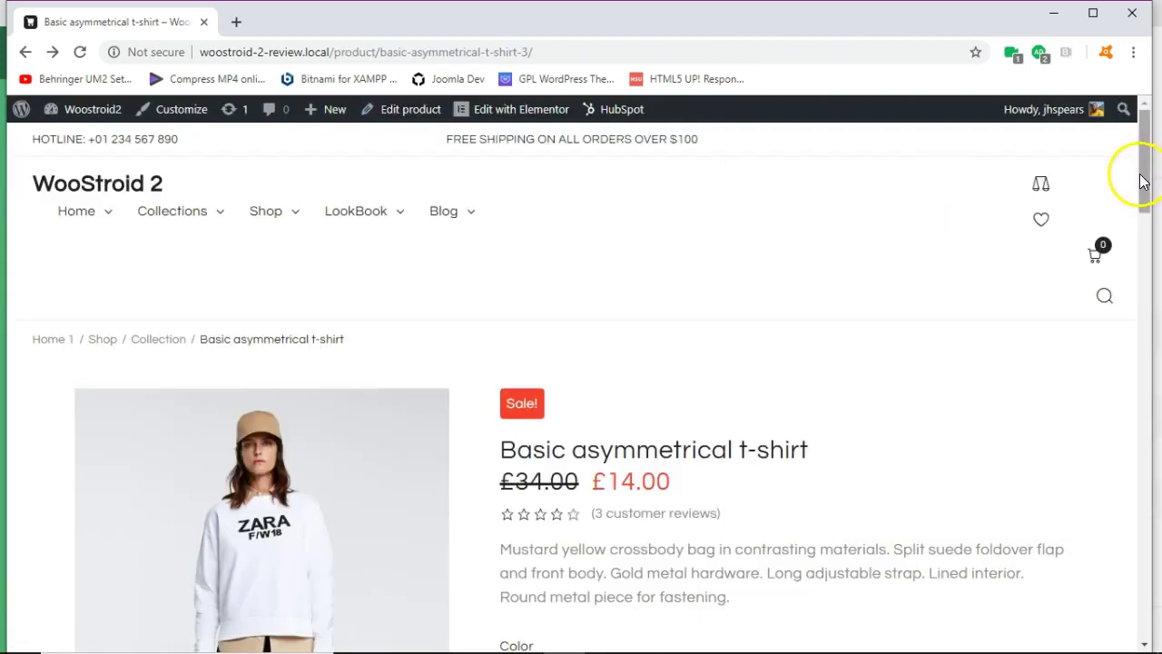
# - Open the admin Edit product page for Basic asymmetrical t-shirt
pyautogui.click(426, 109)
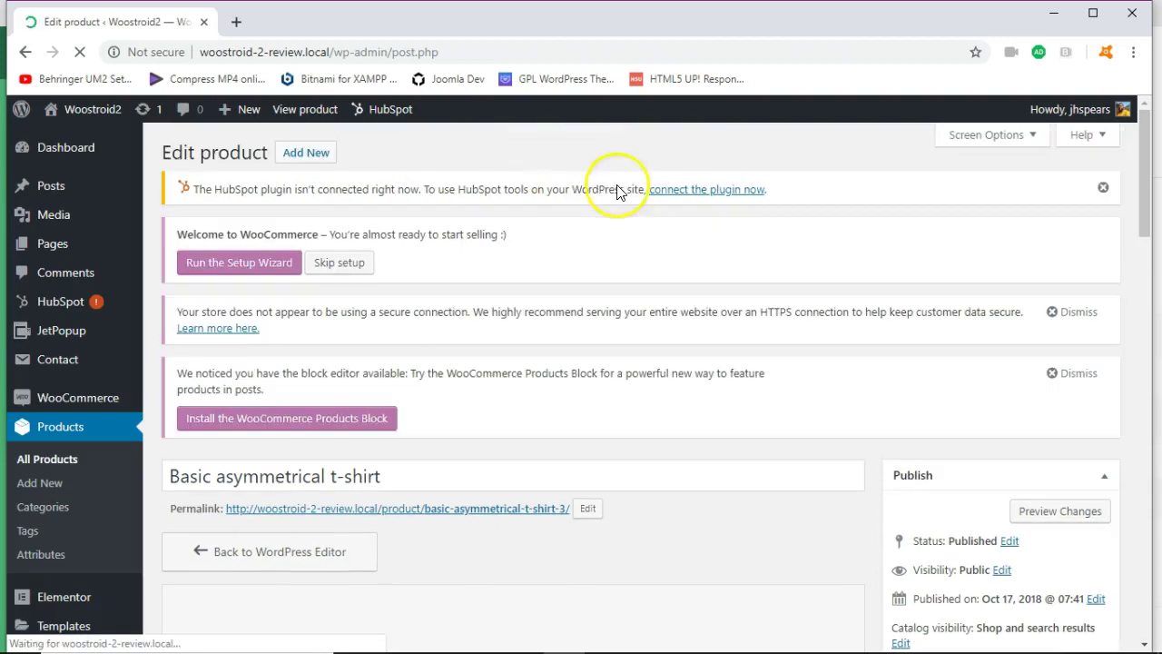
pyautogui.moveTo(1146, 193)
pyautogui.mouseDown()
pyautogui.moveTo(1145, 233)
pyautogui.moveTo(1145, 193)
pyautogui.mouseUp()
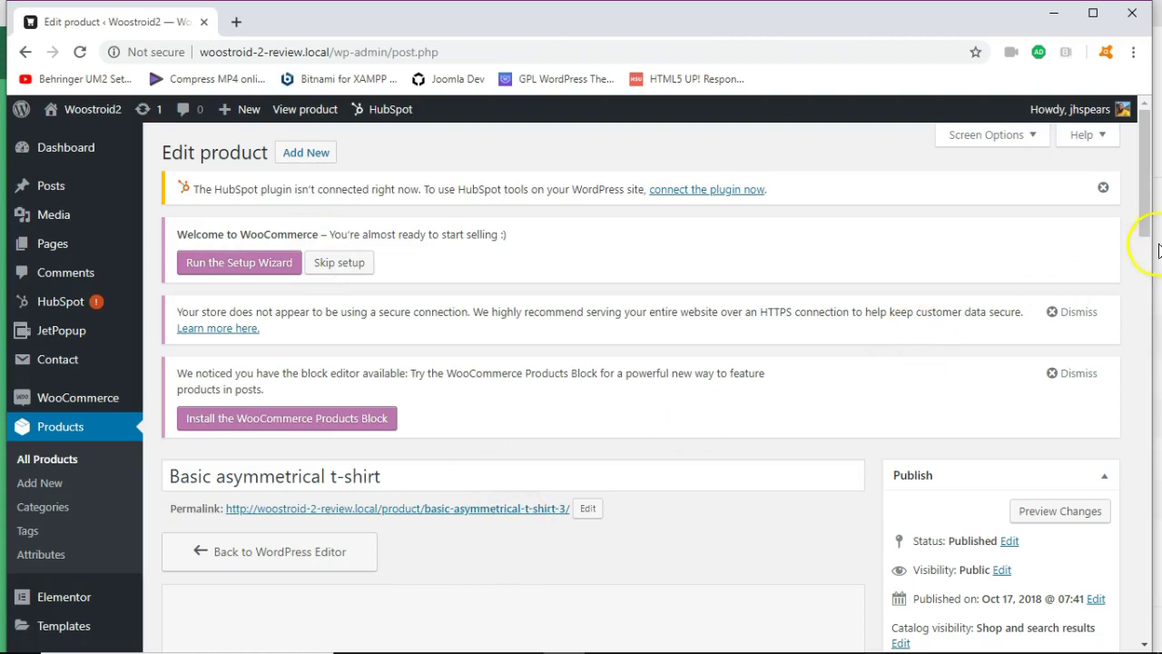
# - Review Shipping, Linked Products and the Color and Size attributes, then list the 12 variations
pyautogui.moveTo(1144, 228); pyautogui.dragTo(1134, 368)
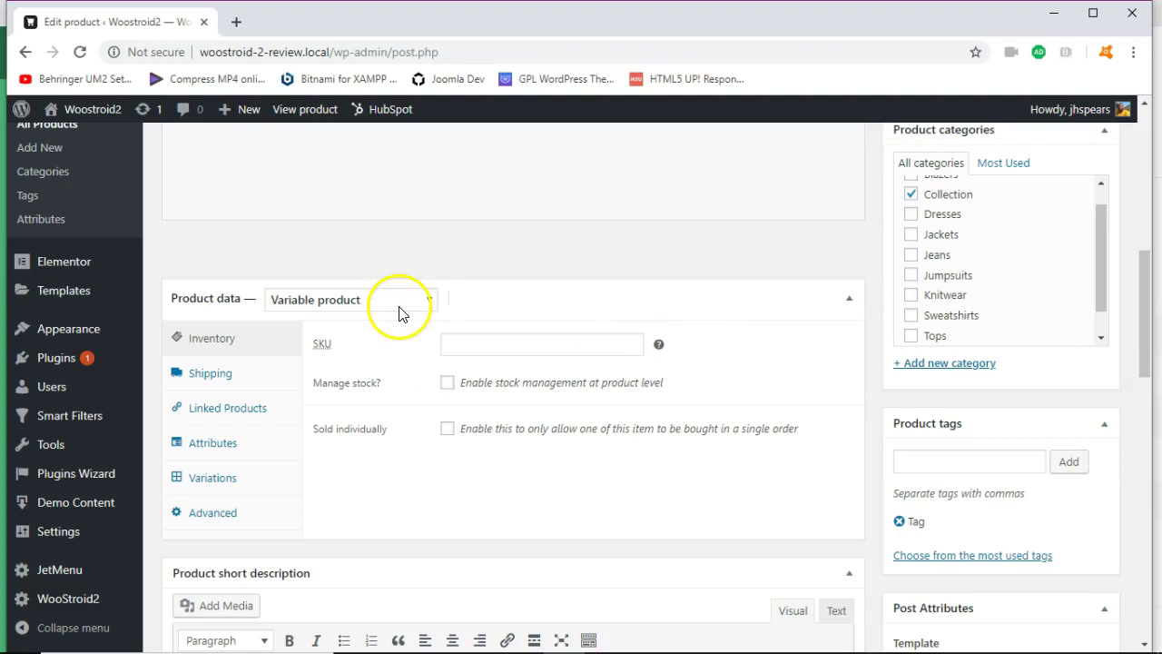
pyautogui.click(227, 385)
pyautogui.click(228, 408)
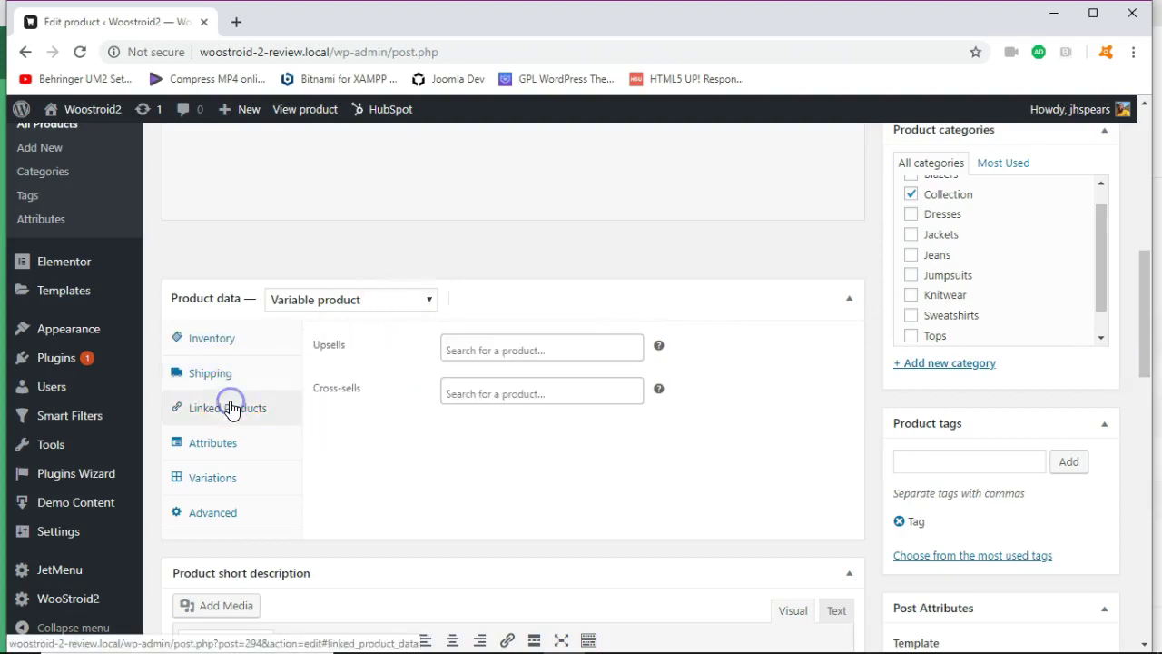
pyautogui.click(228, 453)
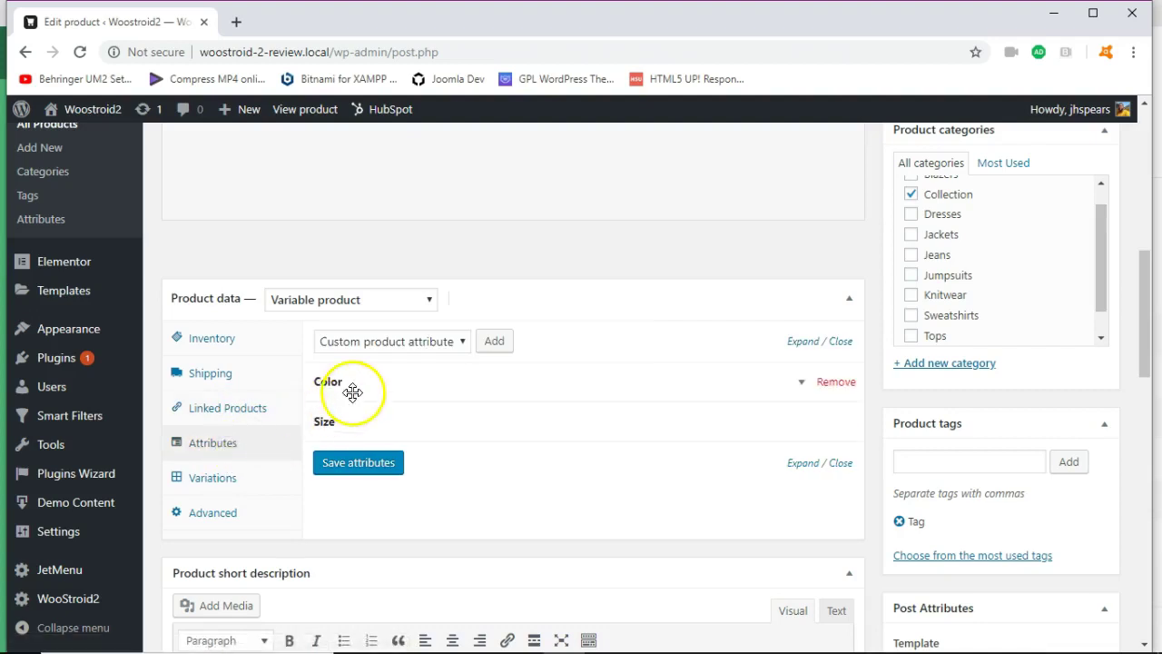
pyautogui.click(802, 381)
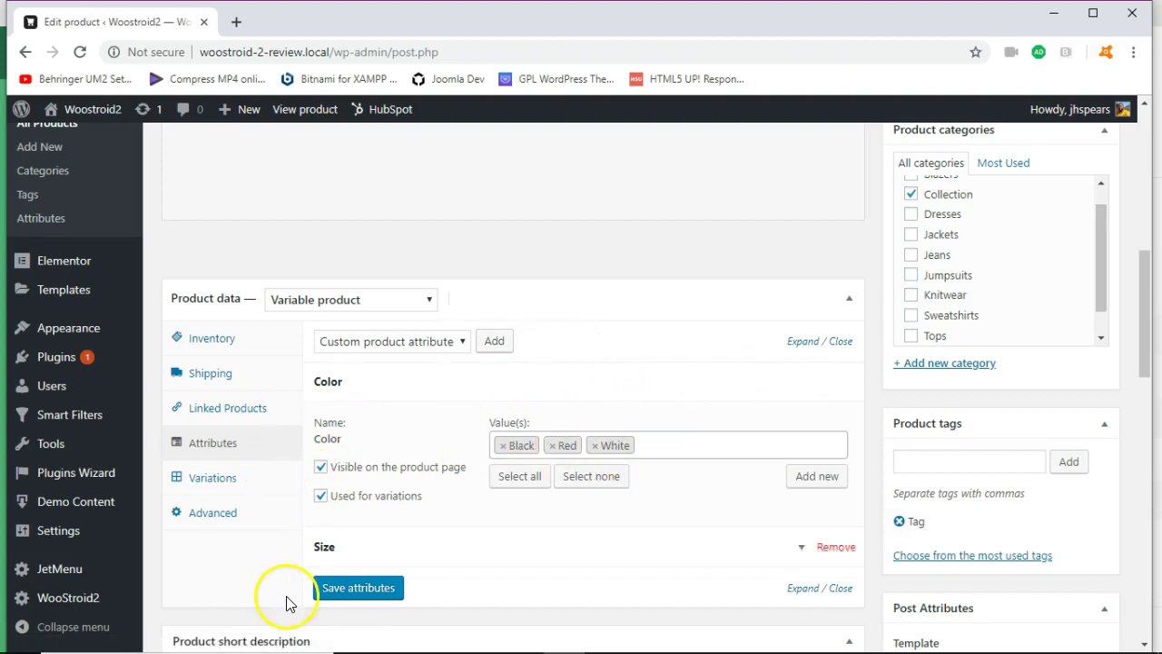
pyautogui.click(799, 547)
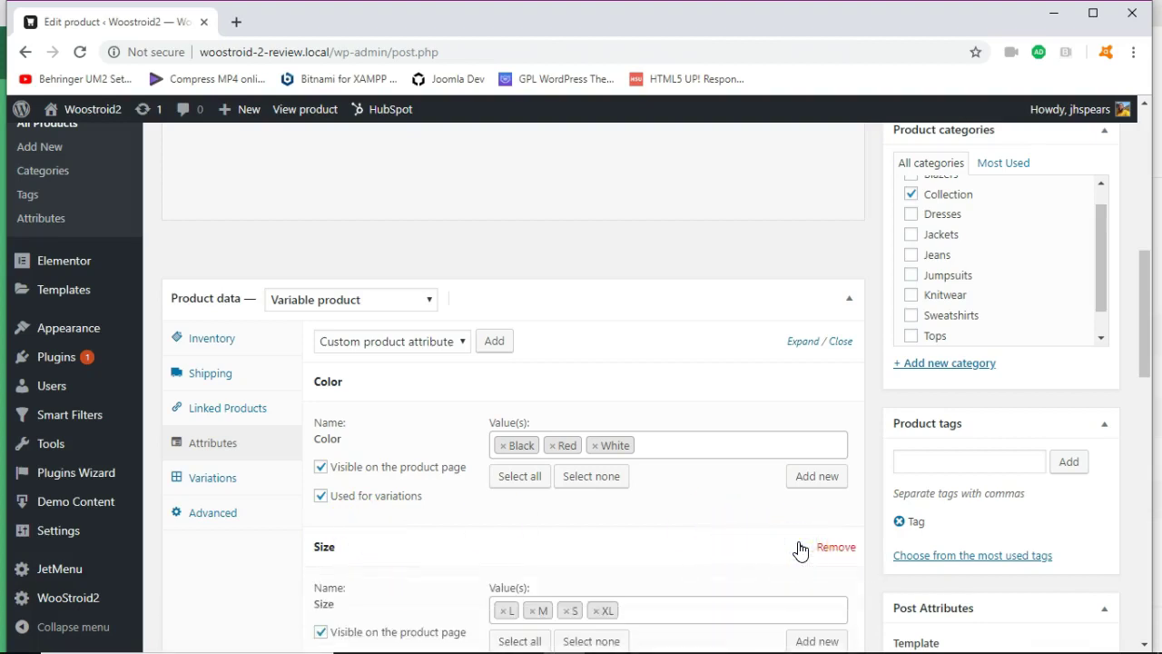
pyautogui.click(216, 491)
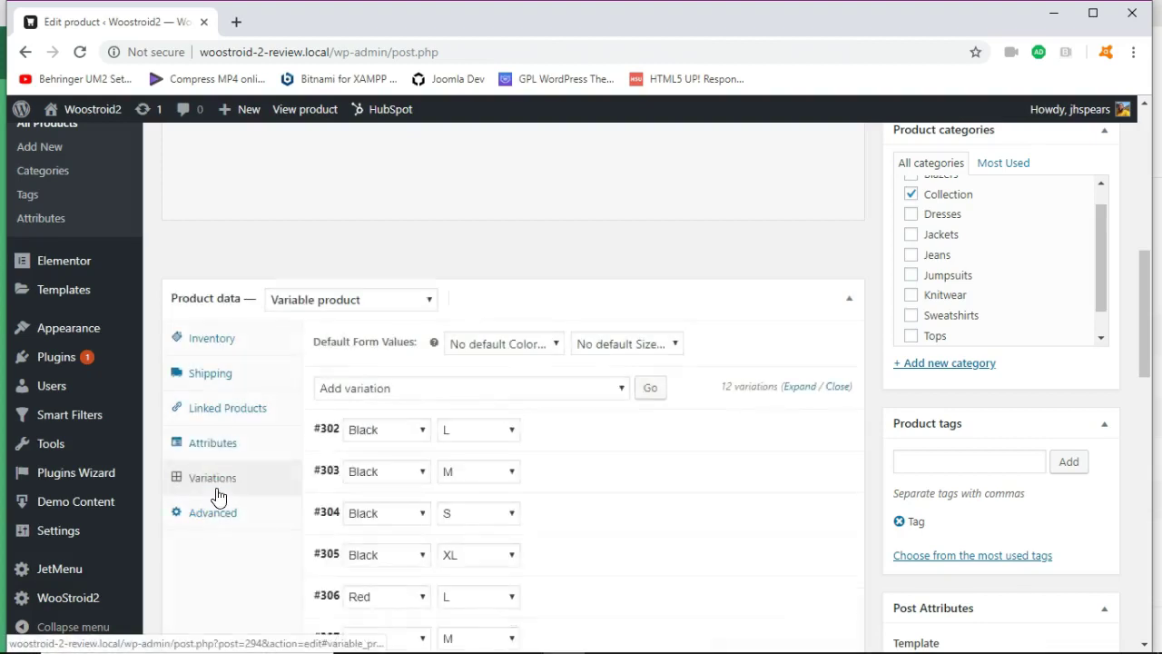
# - Inspect variation #302 (size L, sale price 14), then view the £14.00 storefront page in a new tab
pyautogui.click(804, 432)
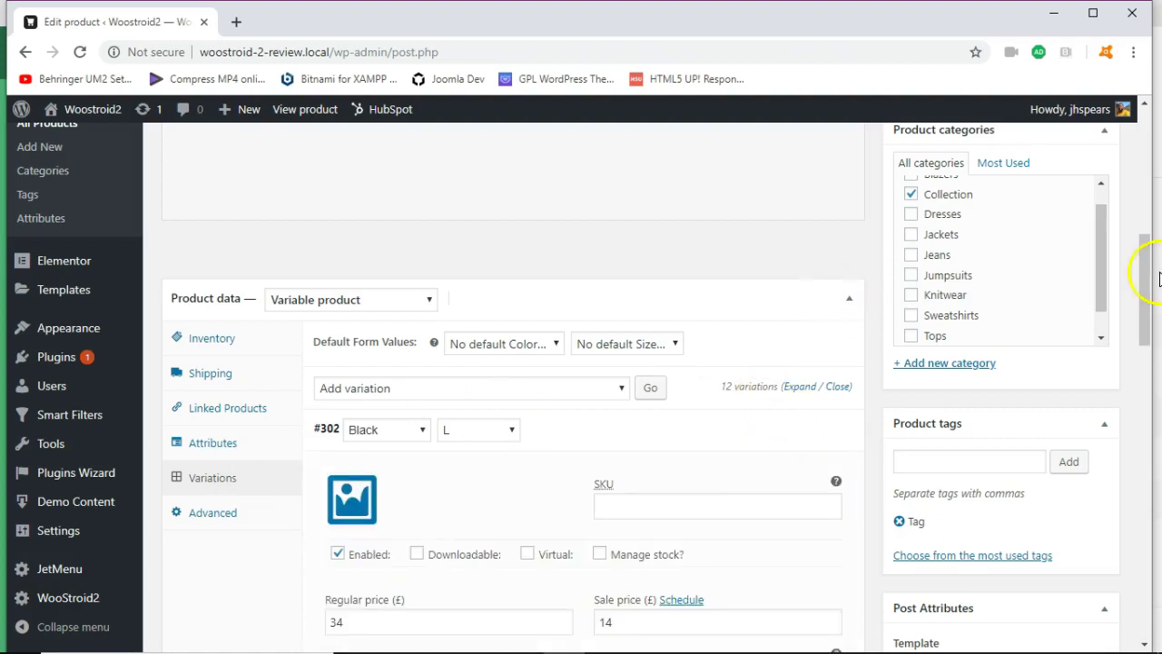
pyautogui.moveTo(1142, 290); pyautogui.dragTo(1141, 321)
pyautogui.click(499, 257)
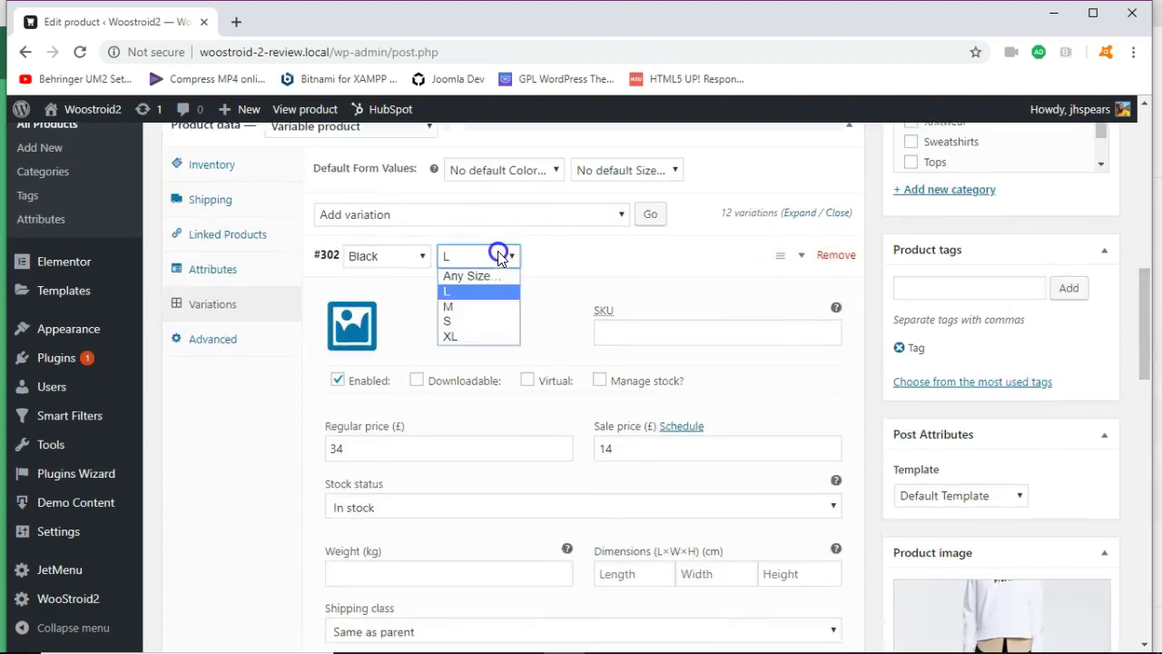
pyautogui.click(497, 258)
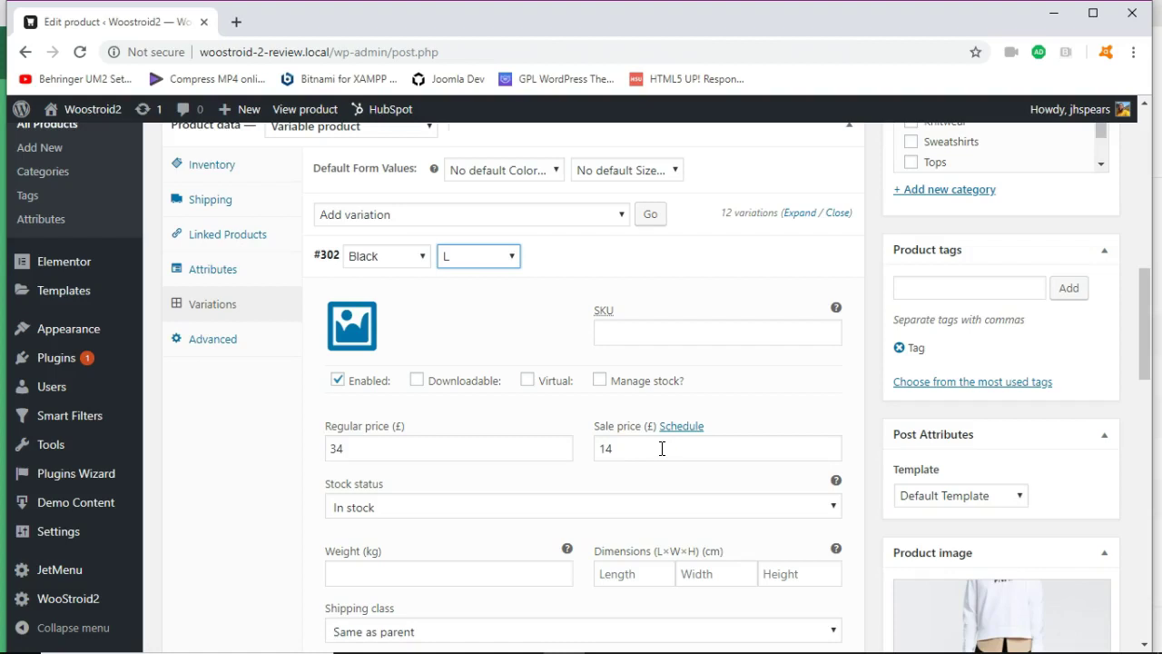
pyautogui.moveTo(662, 449); pyautogui.dragTo(591, 460)
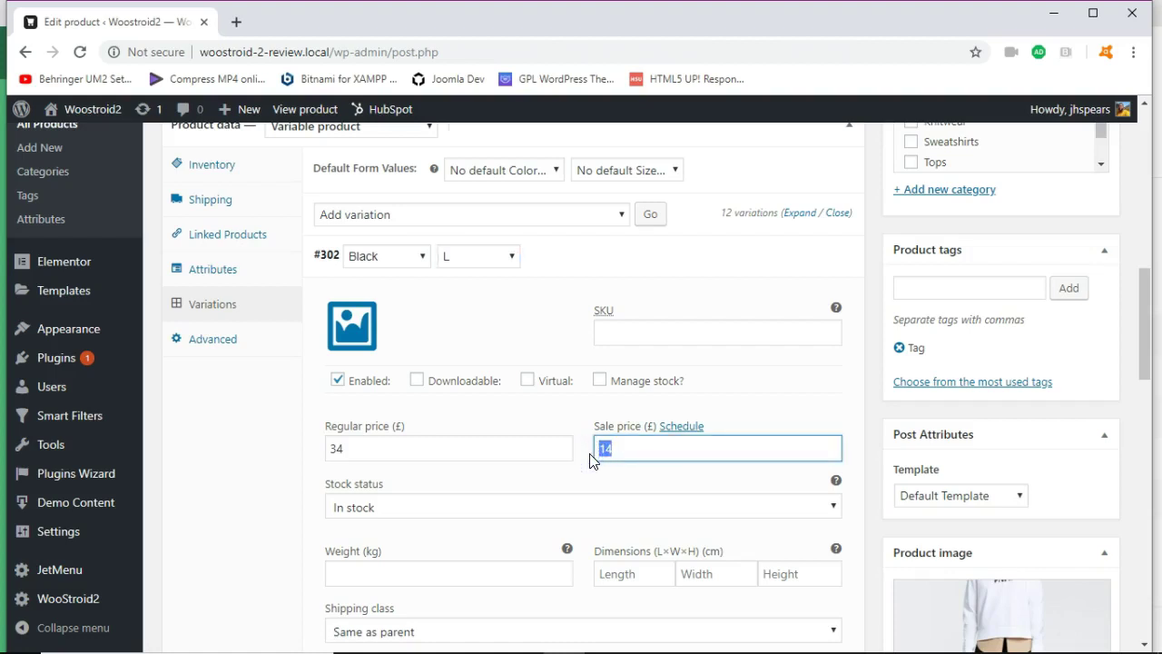
pyautogui.click(1142, 352)
pyautogui.moveTo(1142, 352); pyautogui.dragTo(1158, 225)
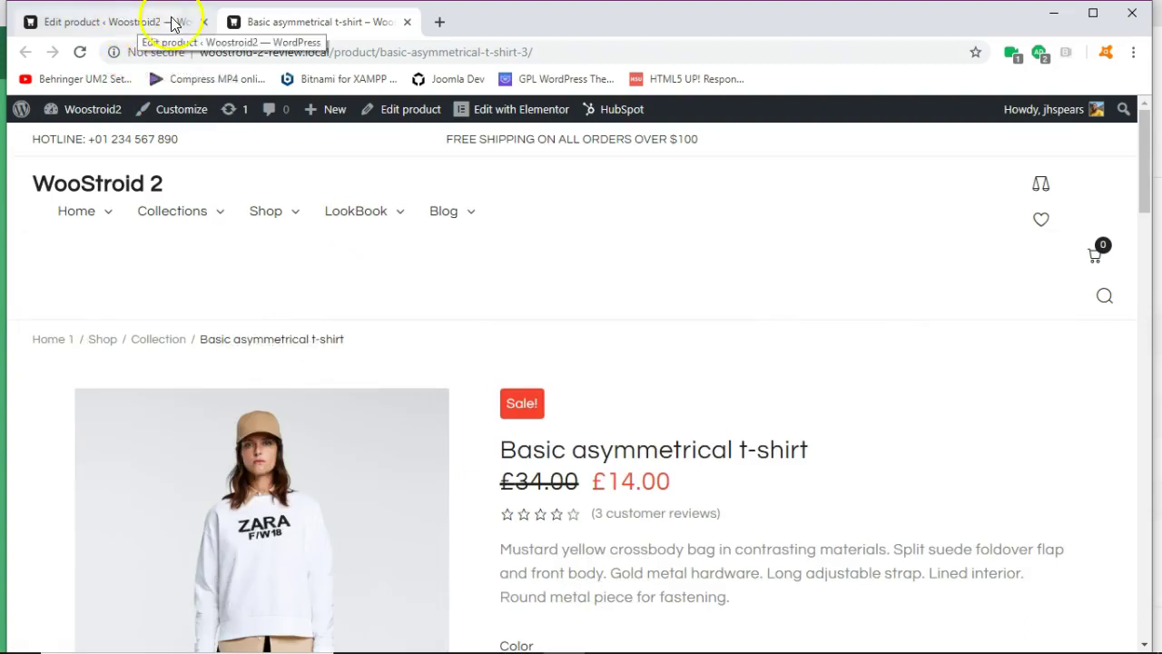
# - Back on the product edit page, change the Black L variation's sale price from 14 to 20
pyautogui.click(116, 24)
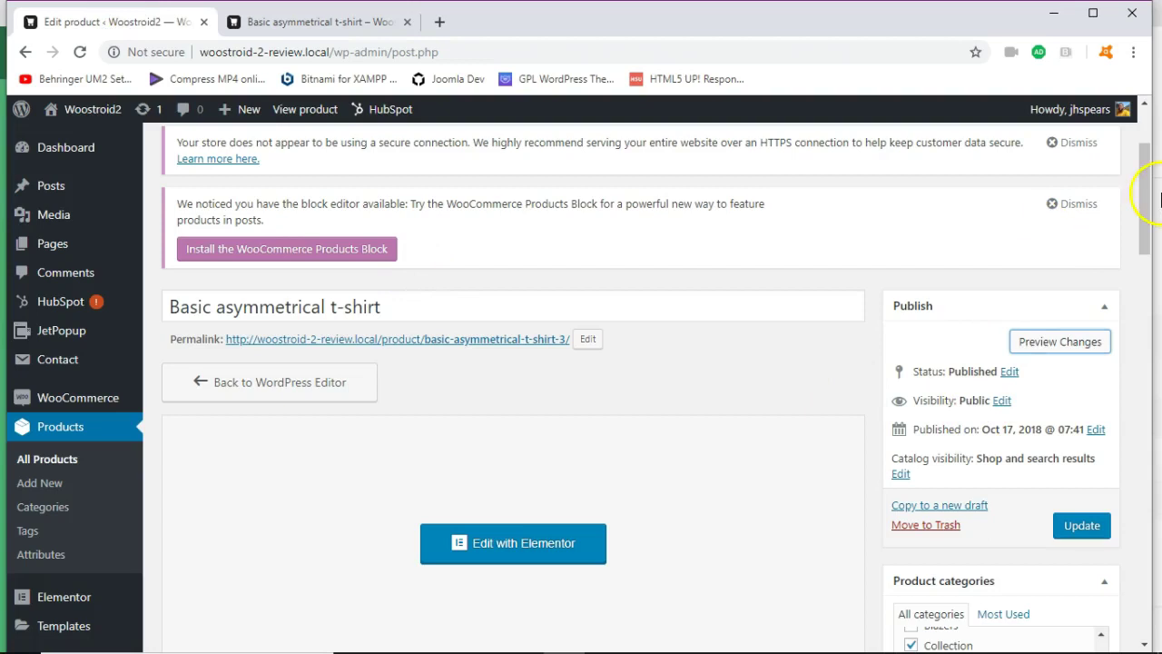
pyautogui.moveTo(1145, 203); pyautogui.dragTo(1134, 330)
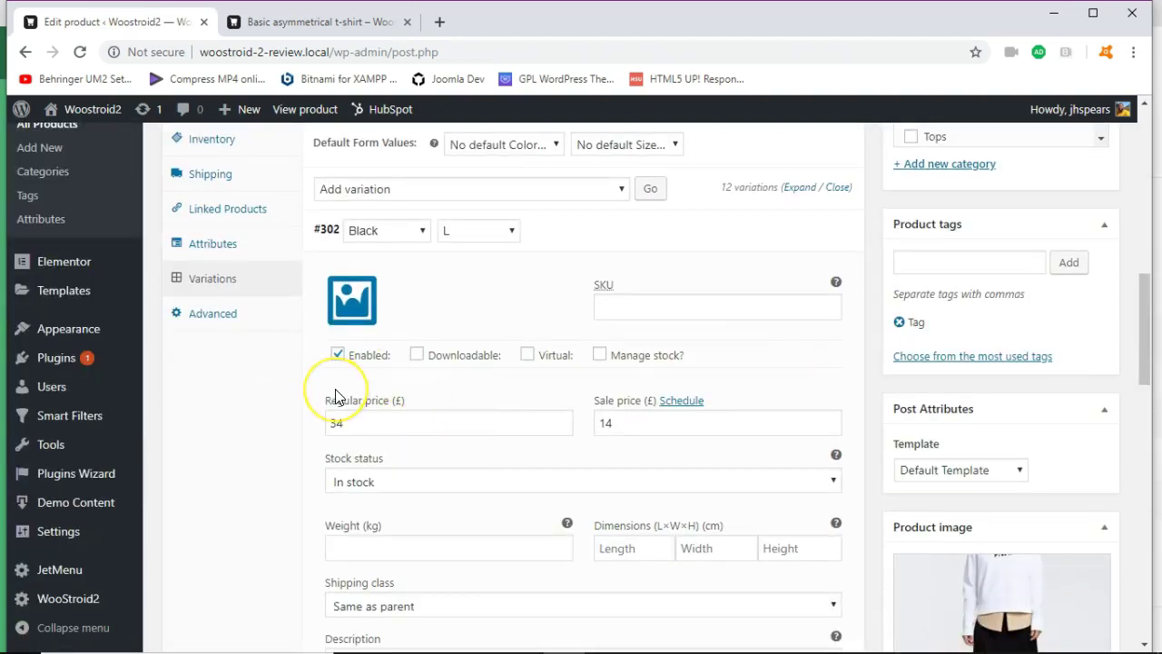
pyautogui.doubleClick(609, 424)
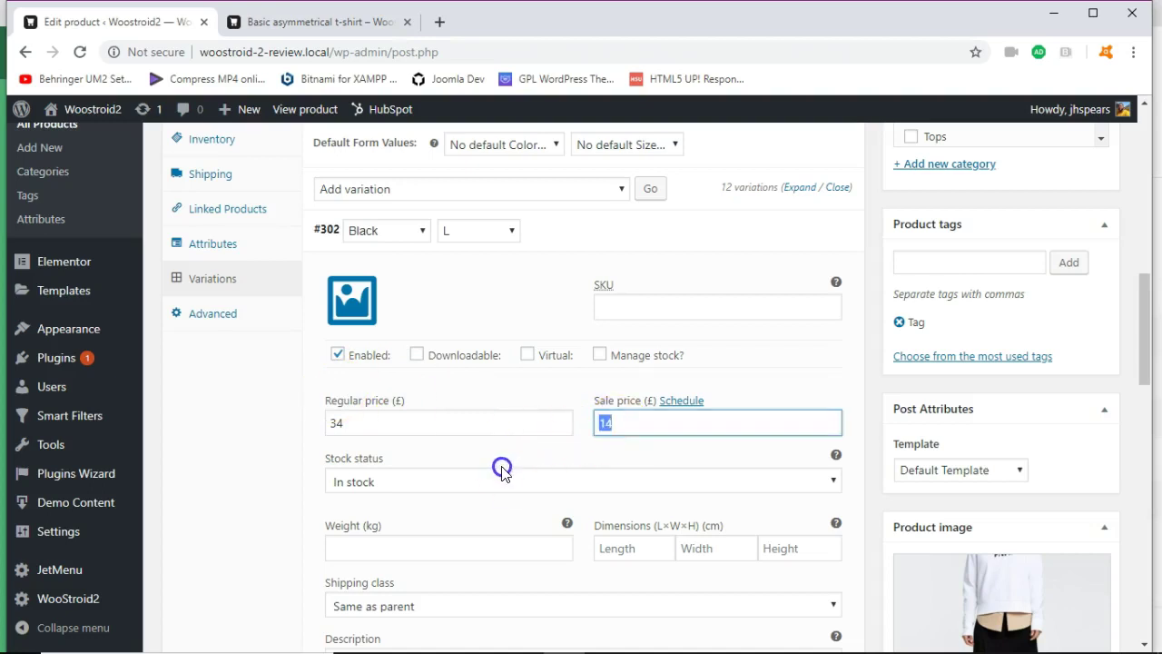
pyautogui.write('20')
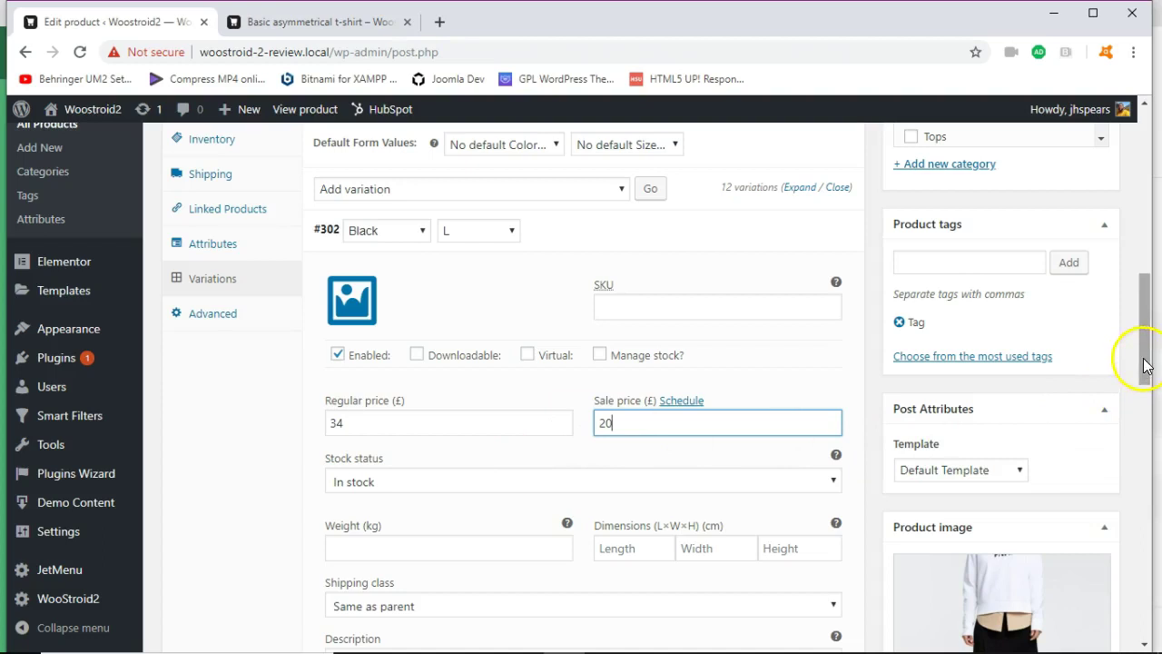
# - Update the Basic asymmetrical t-shirt product and preview the updated product page
pyautogui.moveTo(1144, 361); pyautogui.dragTo(1146, 266)
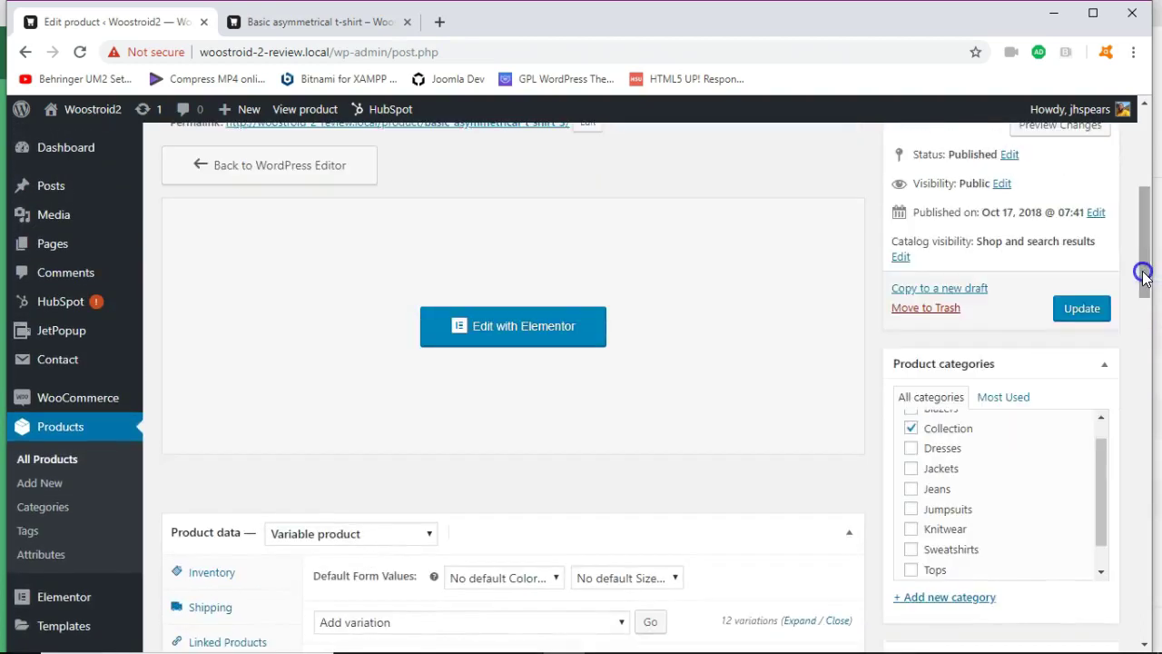
pyautogui.click(1096, 311)
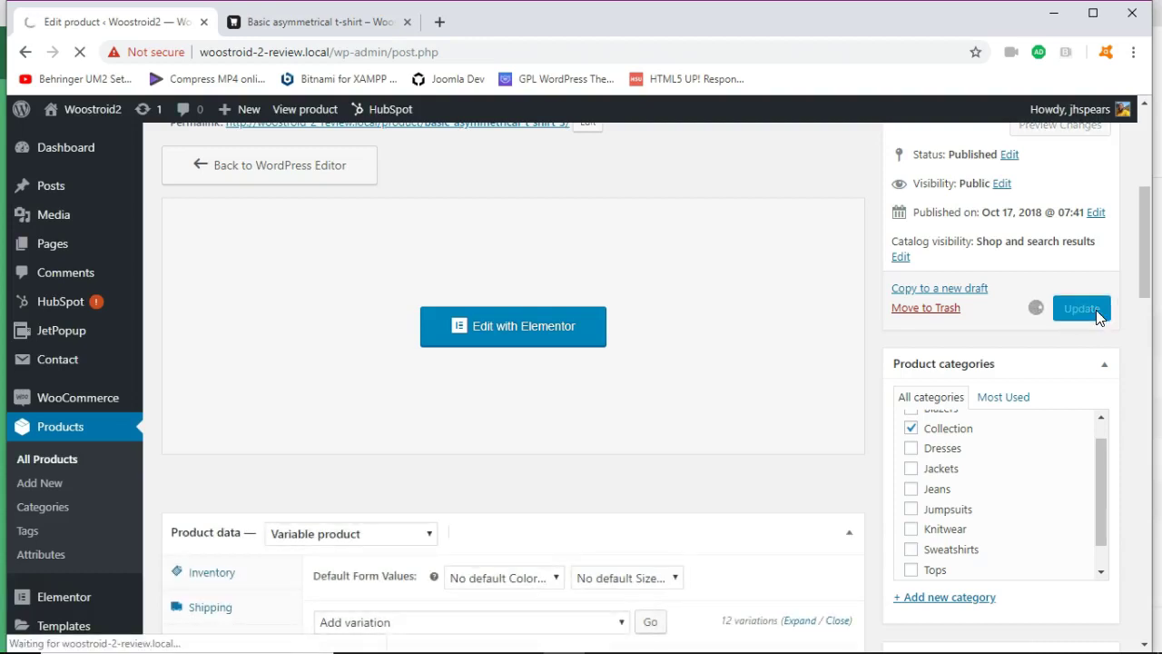
pyautogui.click(888, 393)
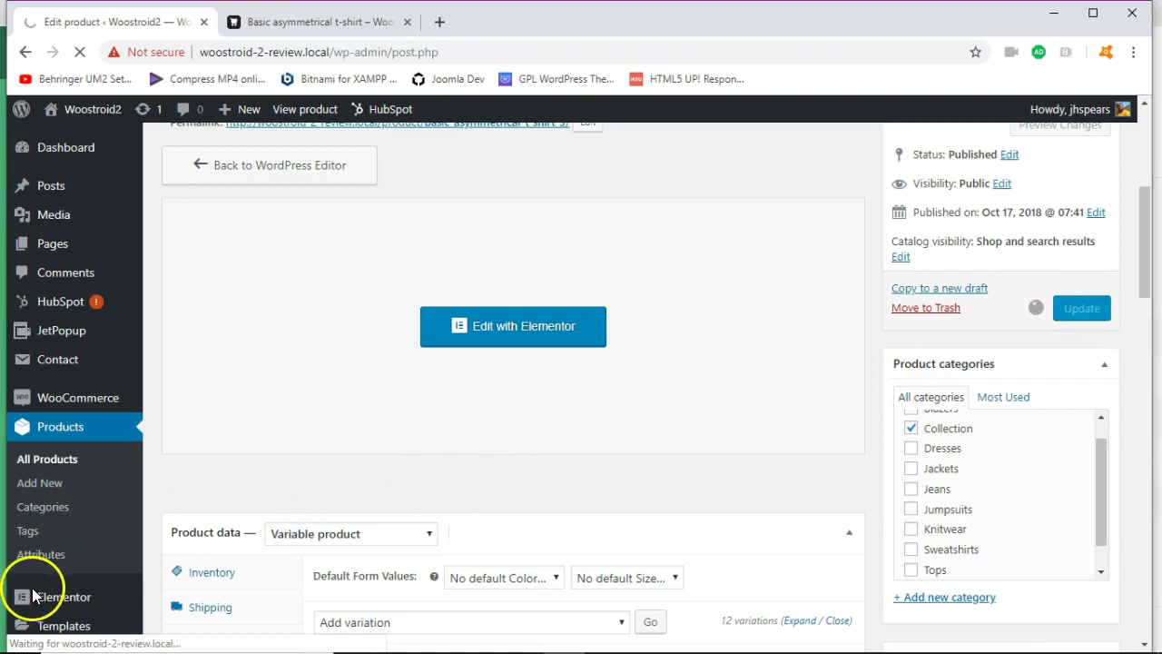
pyautogui.click(1031, 556)
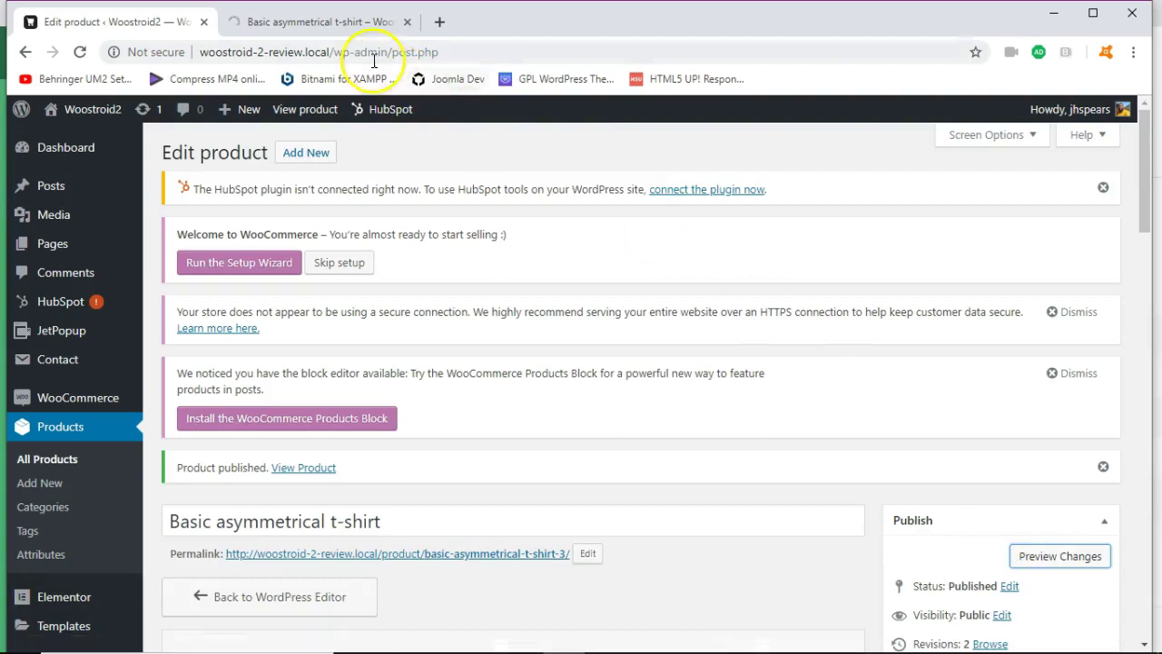
# - Switch to the preview tab, where the t-shirt is priced £14.00 – £20.00
pyautogui.click(347, 29)
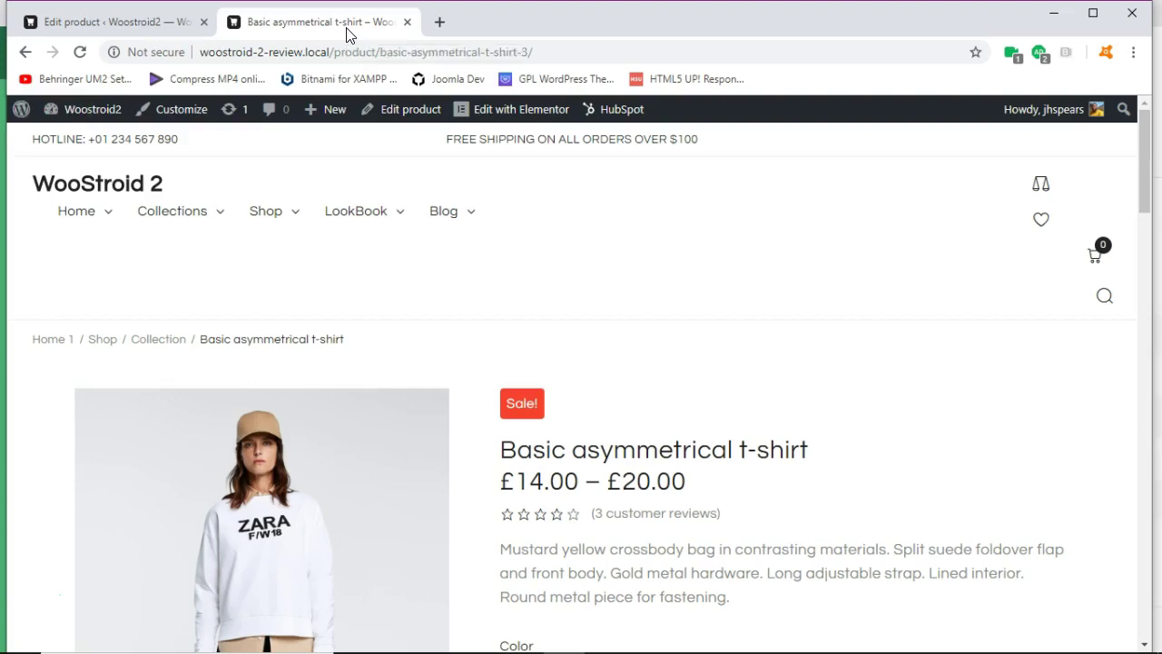
# - Confirm variation #302 (Black, L) shows sale price 20 in Variations, then return to the product page
pyautogui.click(153, 21)
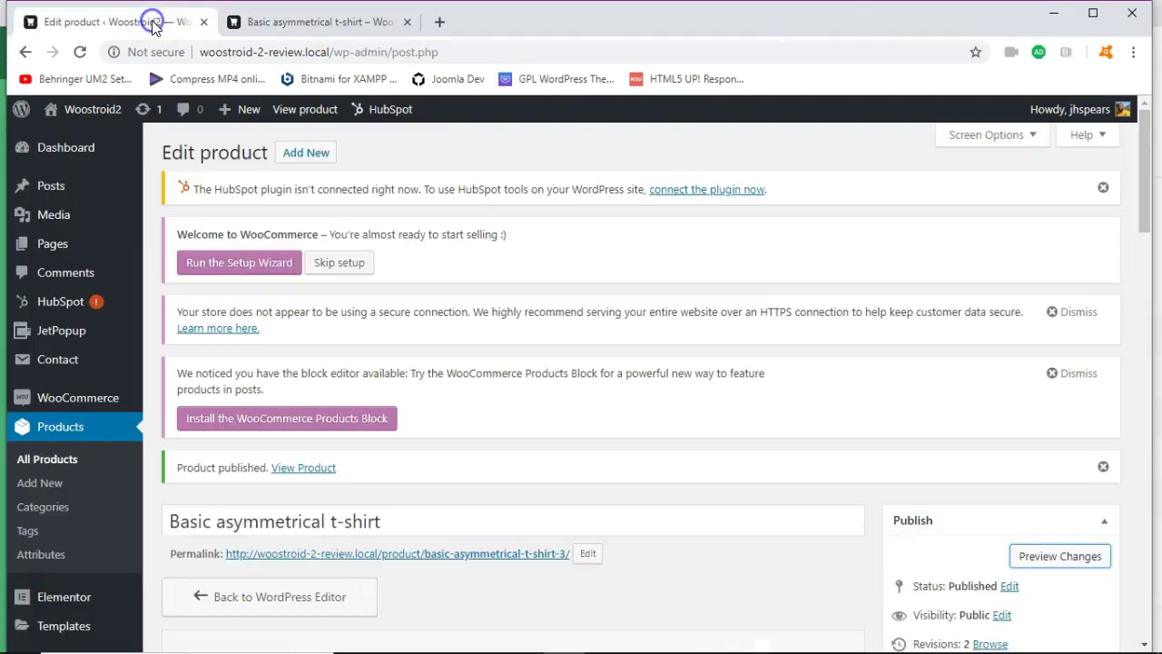
pyautogui.moveTo(1142, 218); pyautogui.dragTo(1154, 391)
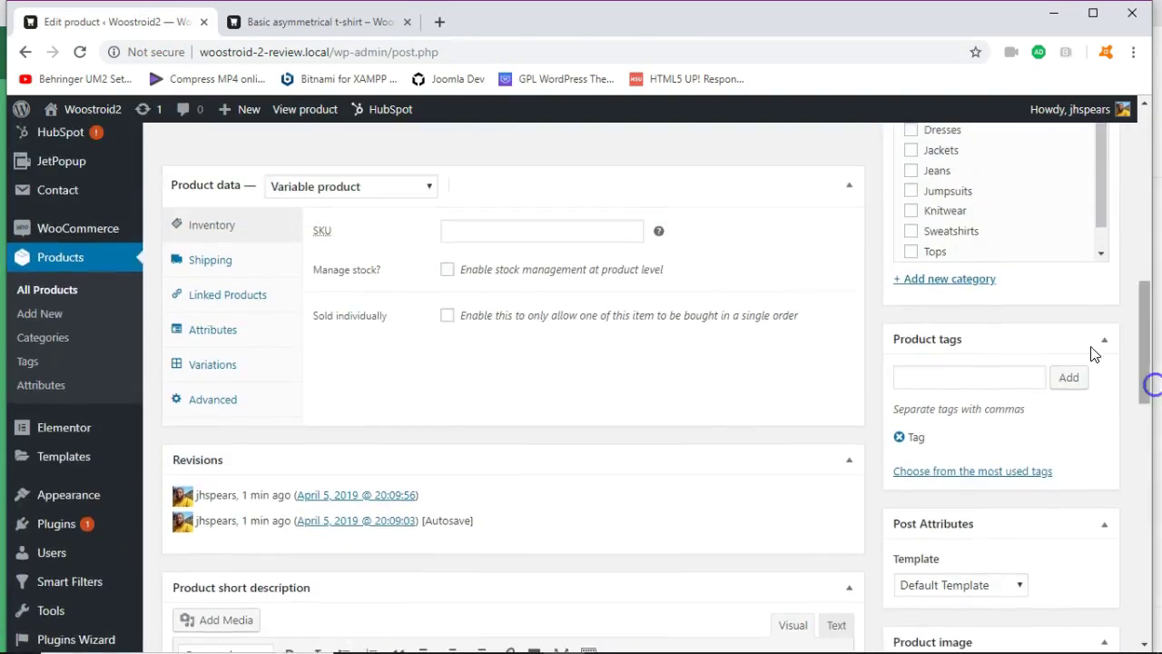
pyautogui.click(243, 365)
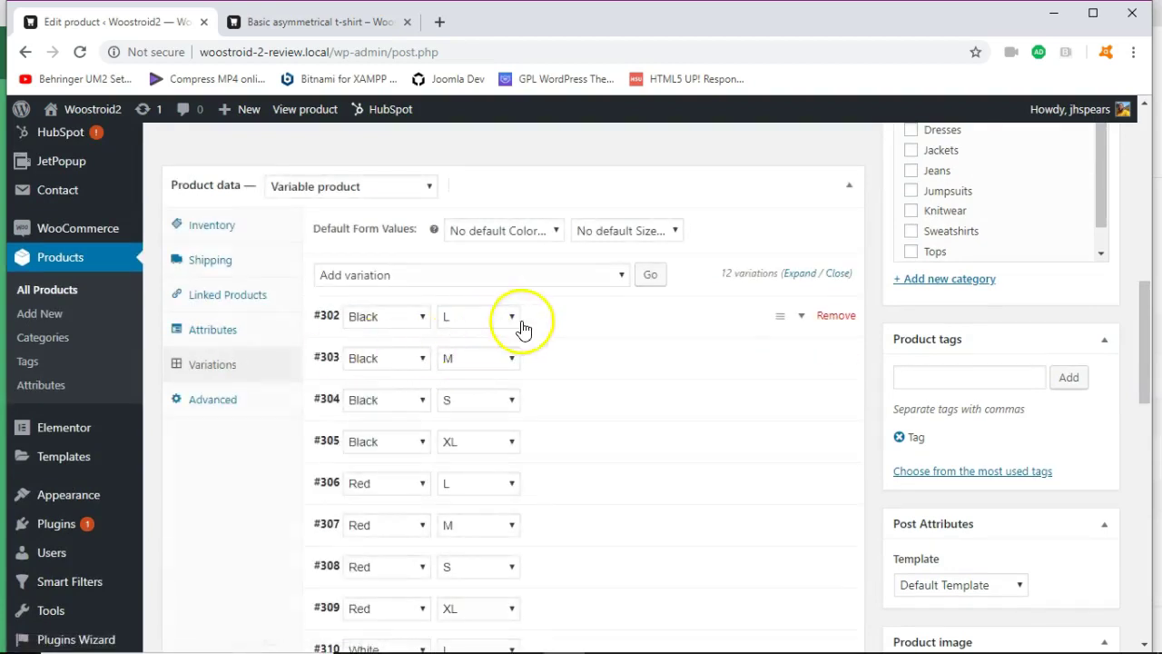
pyautogui.click(768, 325)
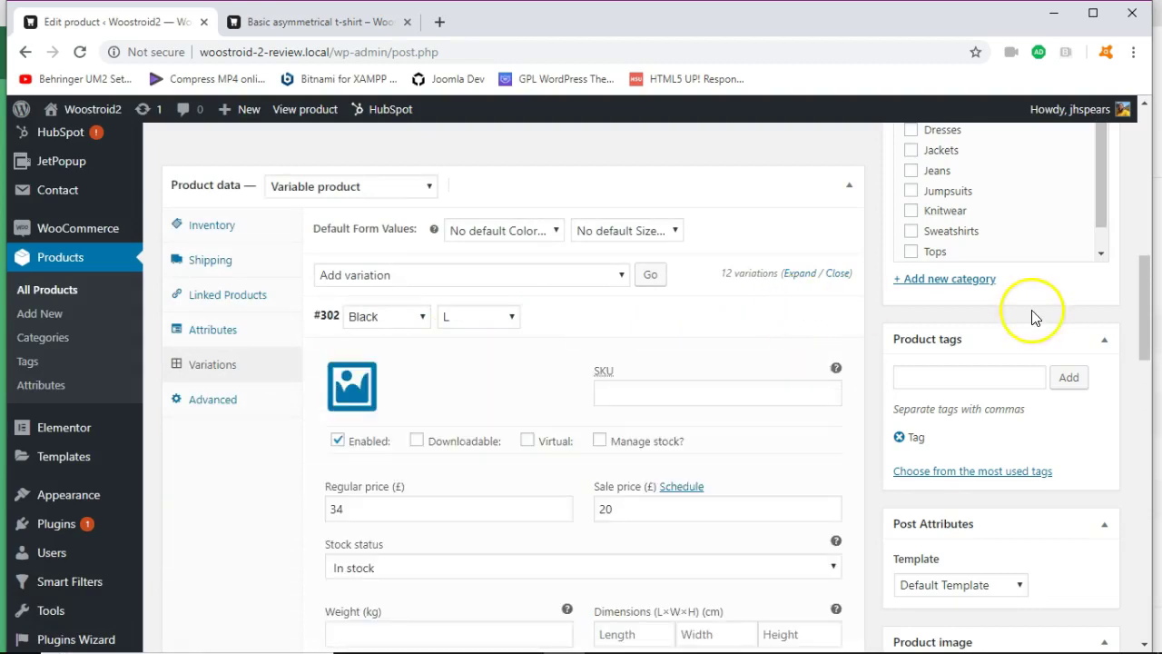
pyautogui.moveTo(1144, 285); pyautogui.dragTo(1149, 156)
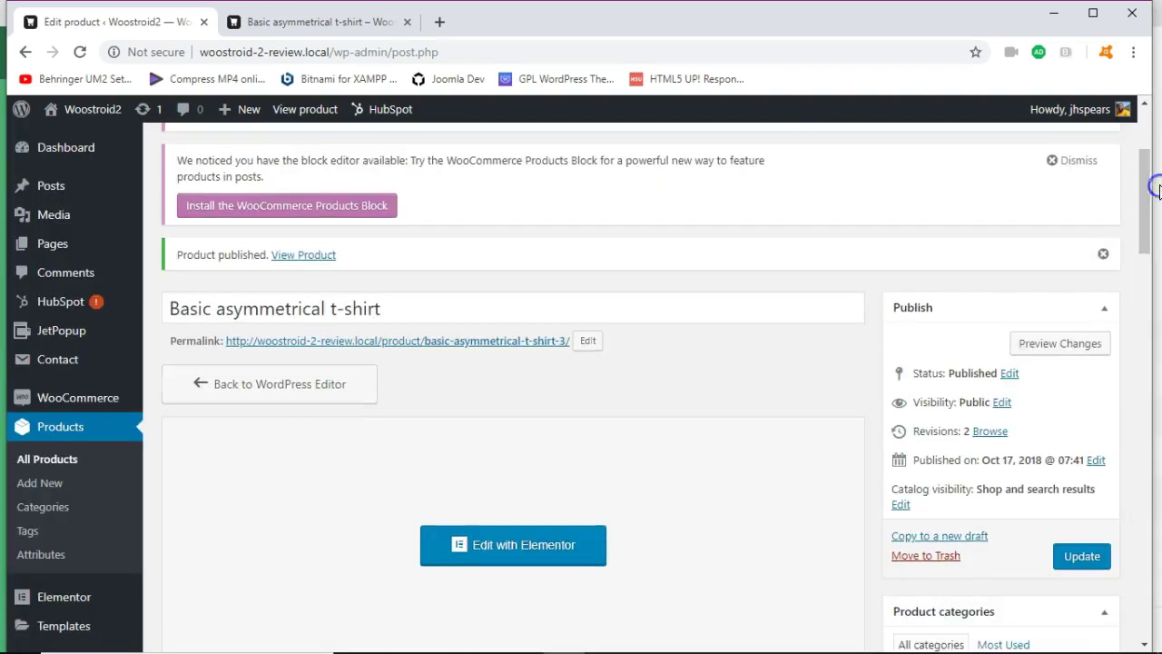
pyautogui.click(333, 33)
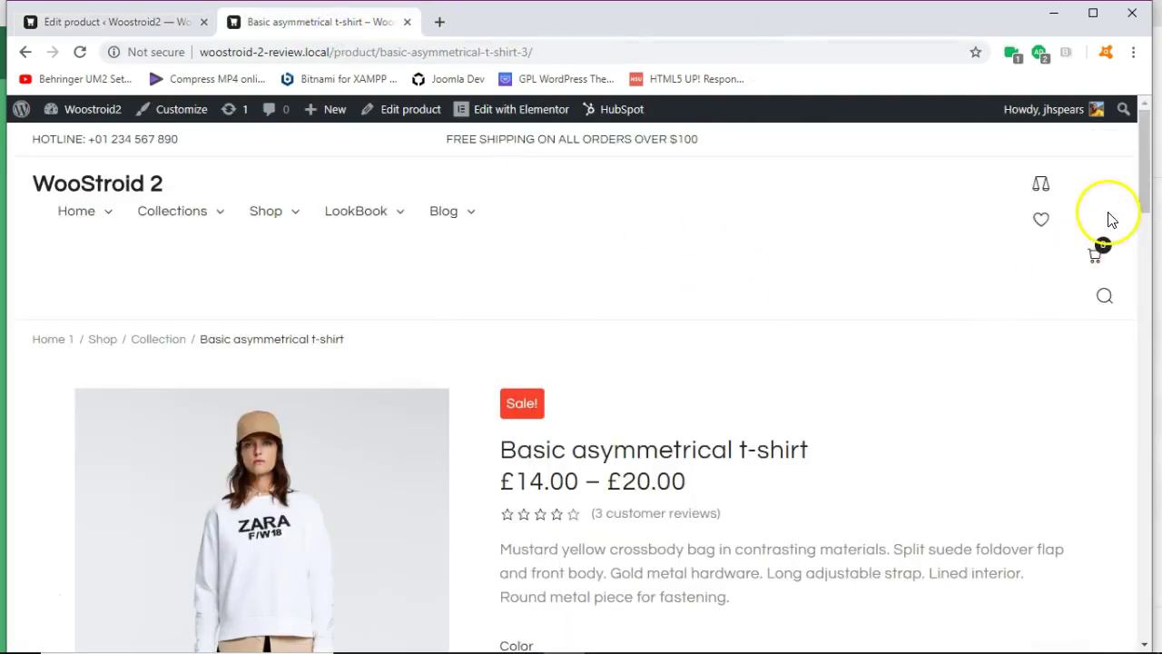
# - Choose colour Black and size L on the t-shirt's product page
pyautogui.moveTo(1151, 169); pyautogui.dragTo(1150, 225)
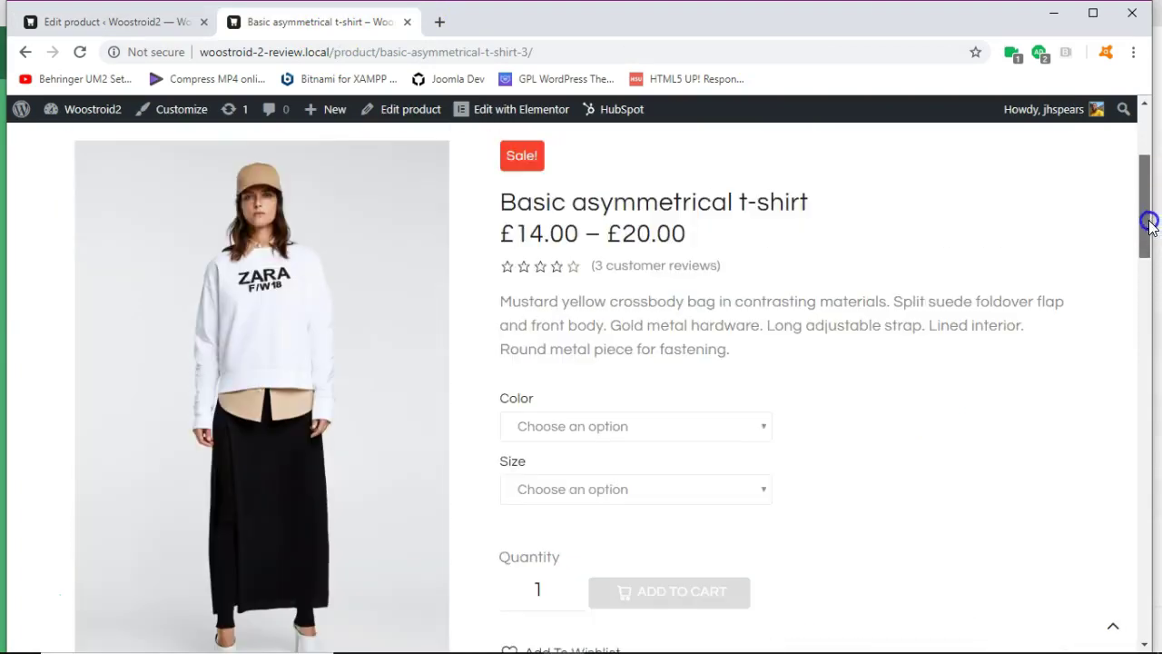
pyautogui.click(697, 426)
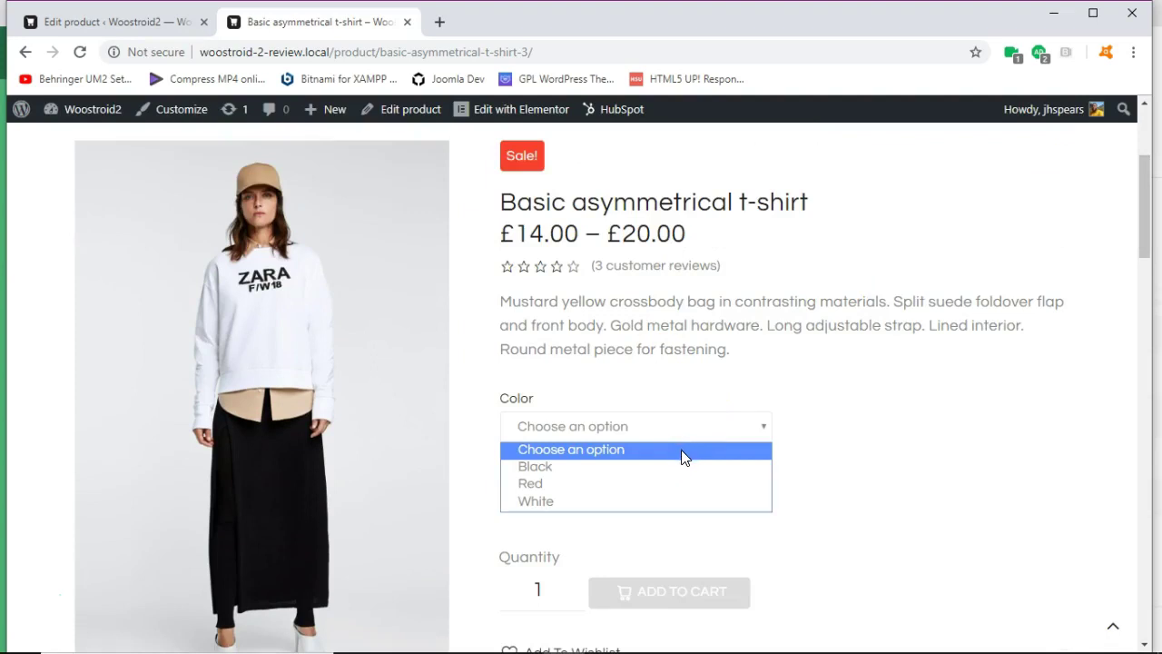
pyautogui.click(677, 466)
pyautogui.click(677, 466)
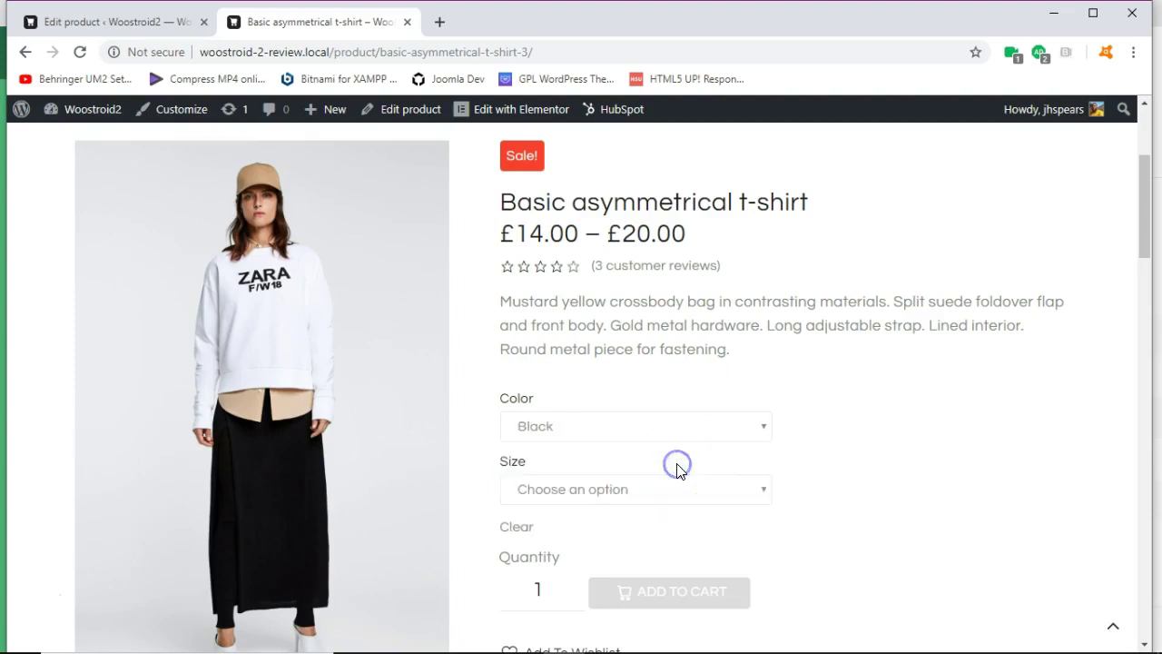
pyautogui.click(673, 488)
pyautogui.click(655, 530)
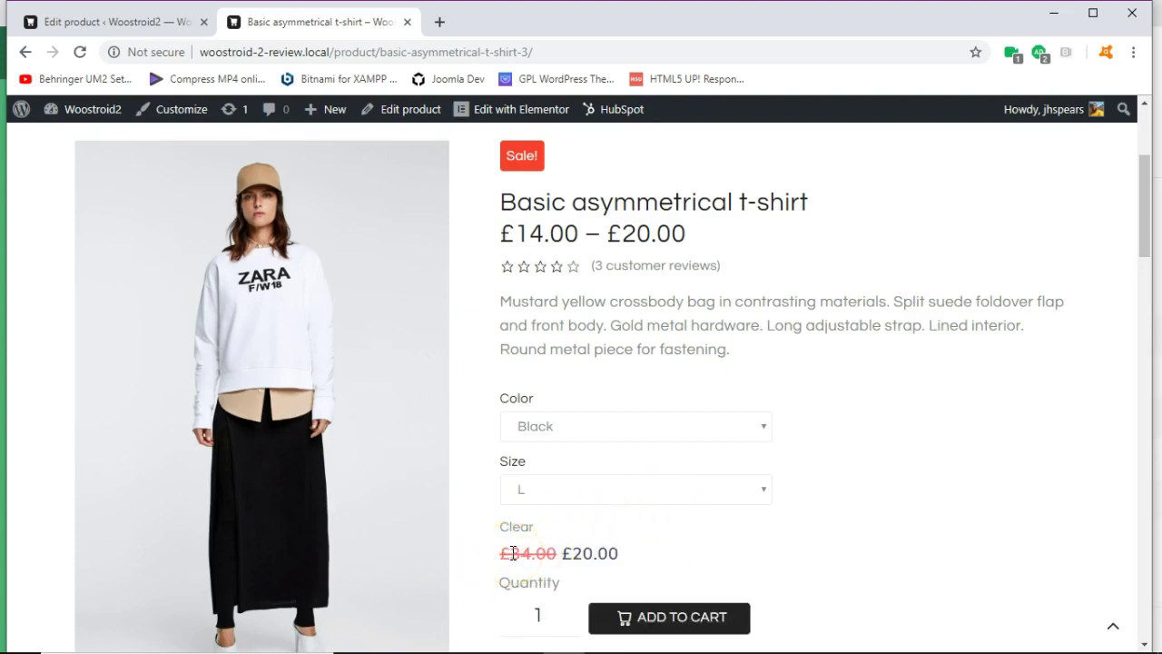
# - Check the £20.00 sale price against the struck-out £34.00, keeping Black selected
pyautogui.click(586, 555)
pyautogui.click(547, 554)
pyautogui.click(629, 438)
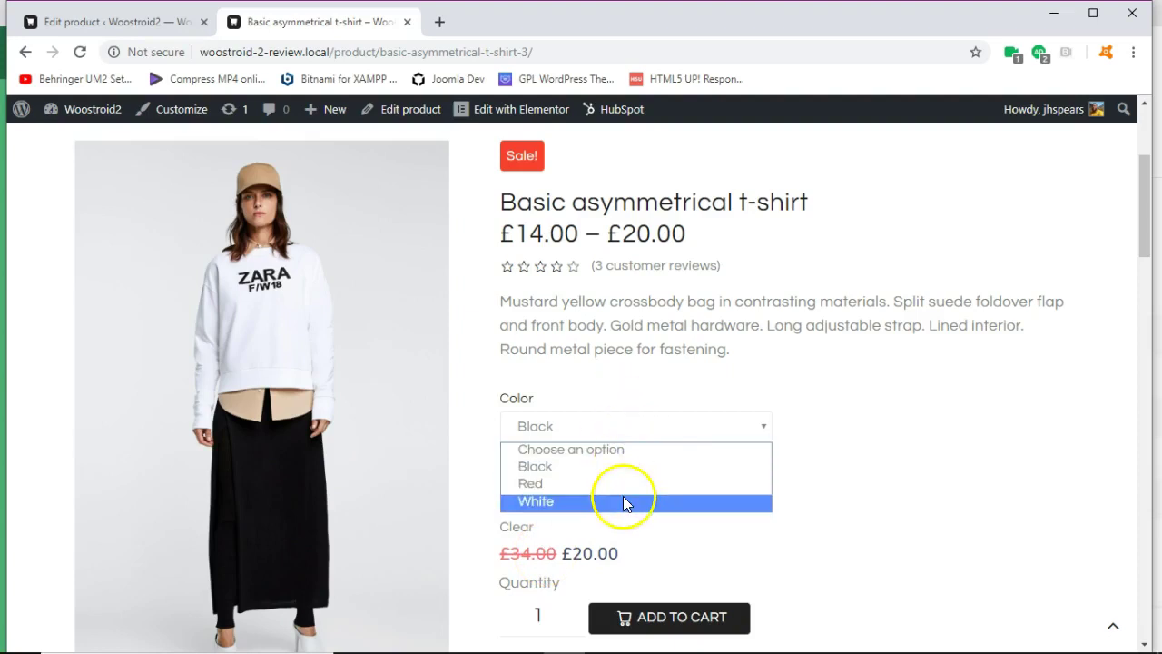
pyautogui.click(838, 527)
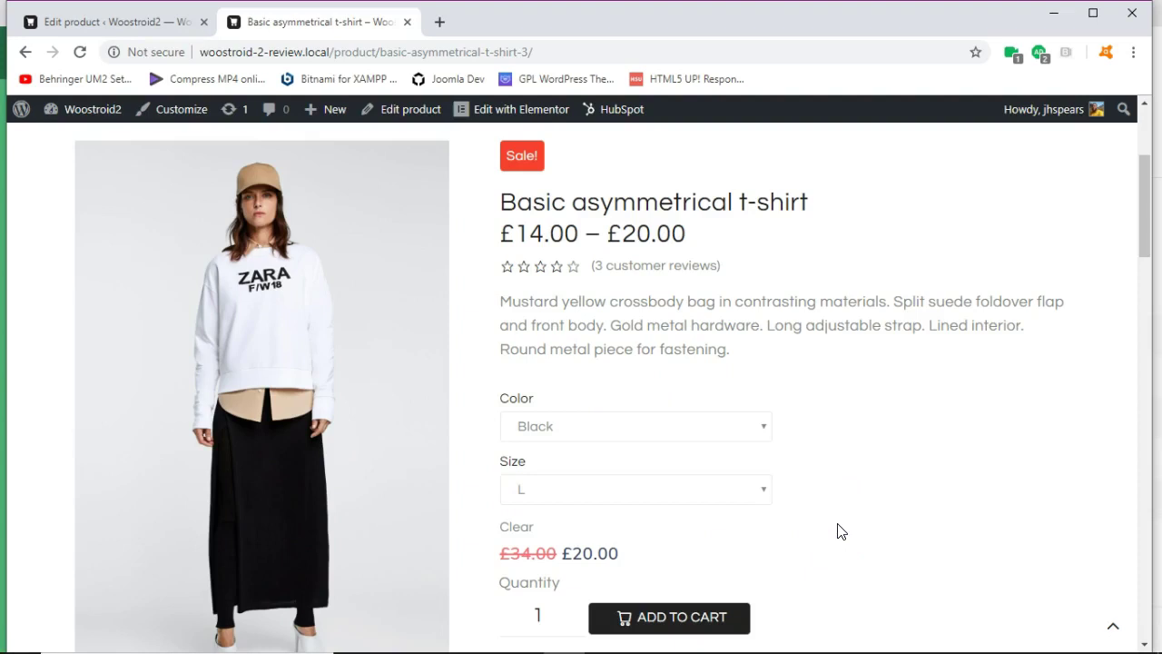
pyautogui.moveTo(80, 109)
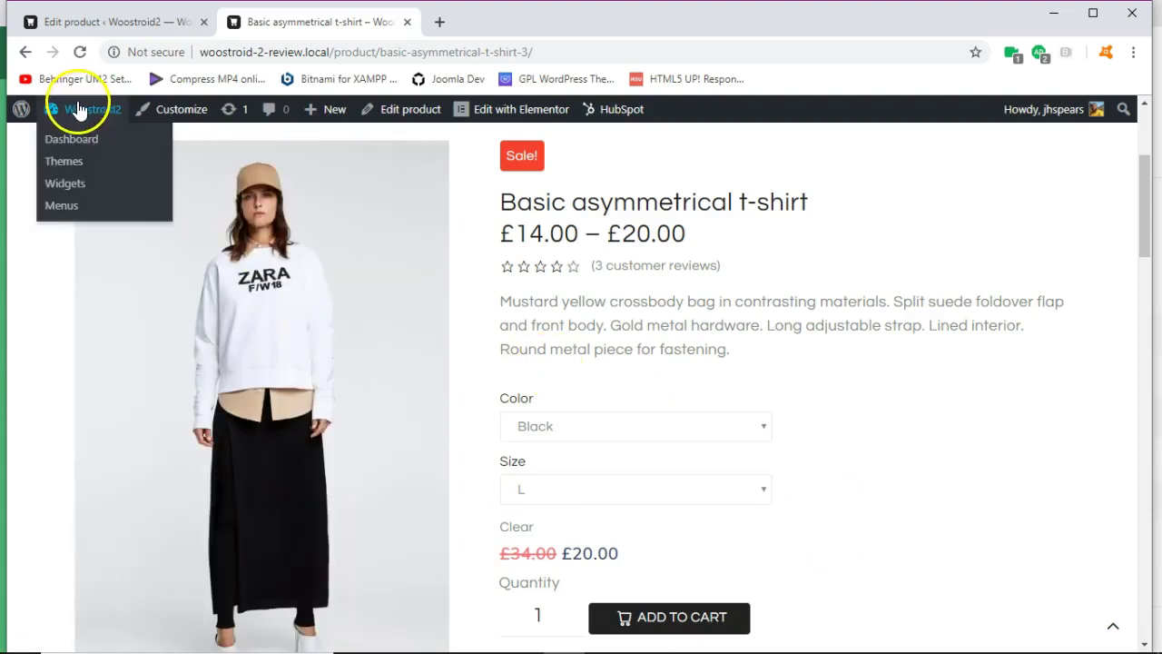